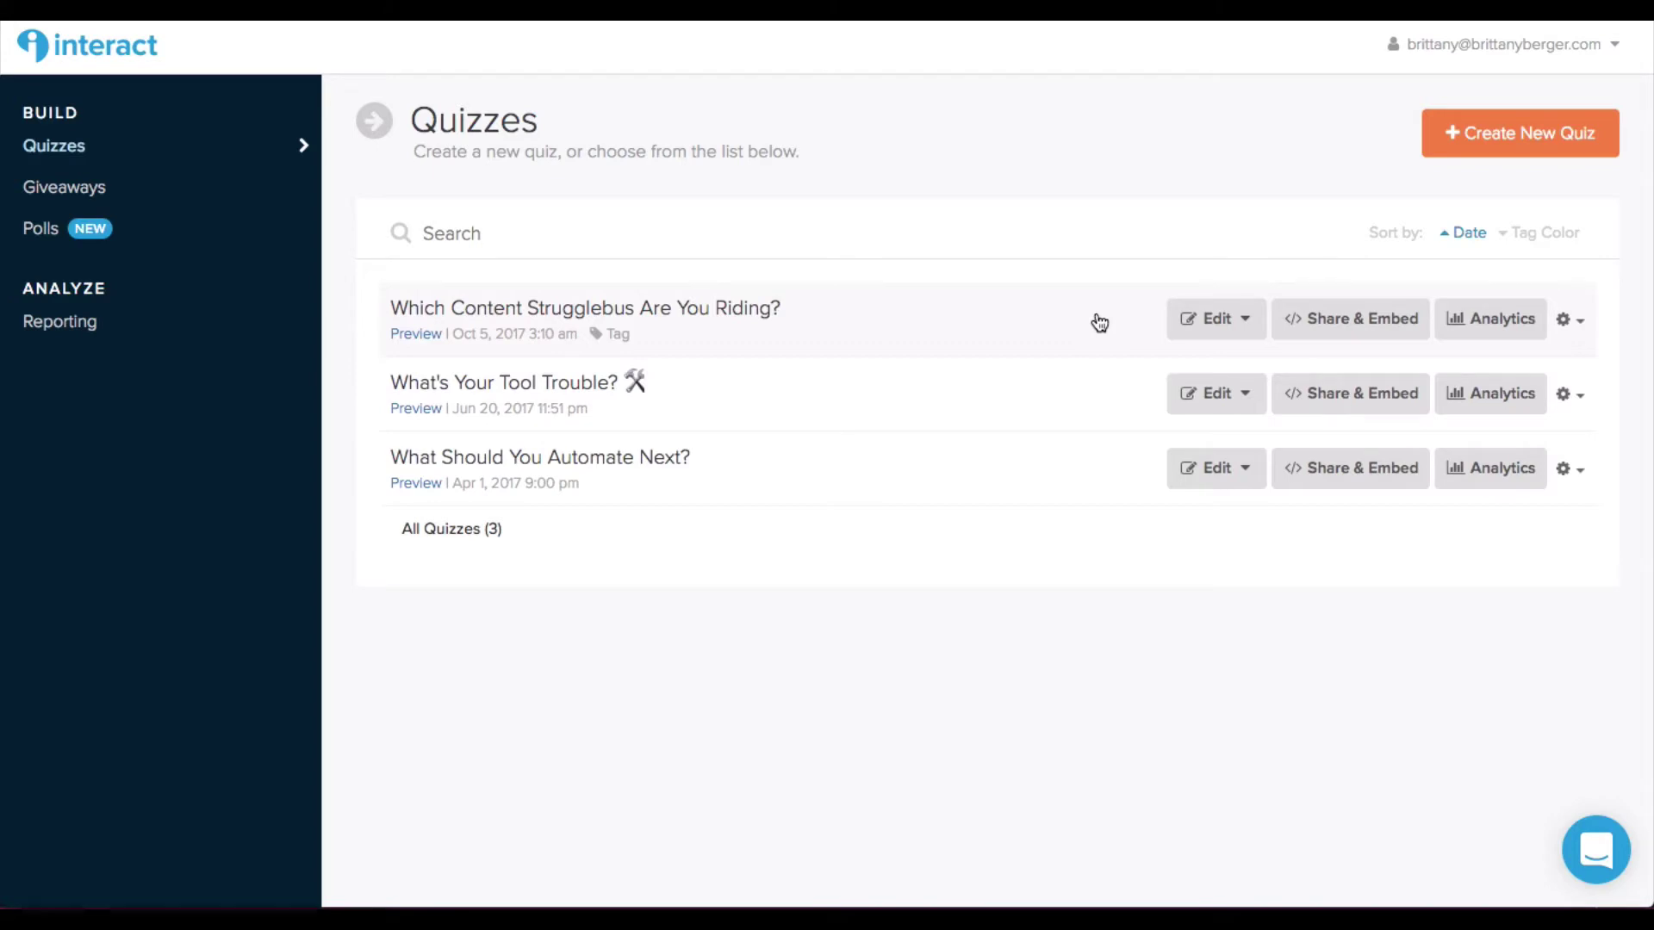
Open 'Which Content Strugglebus Are You Riding?' in the builder via Edit and Customize quiz colors.
{"action": "left_click", "coordinate": [1216, 328]}
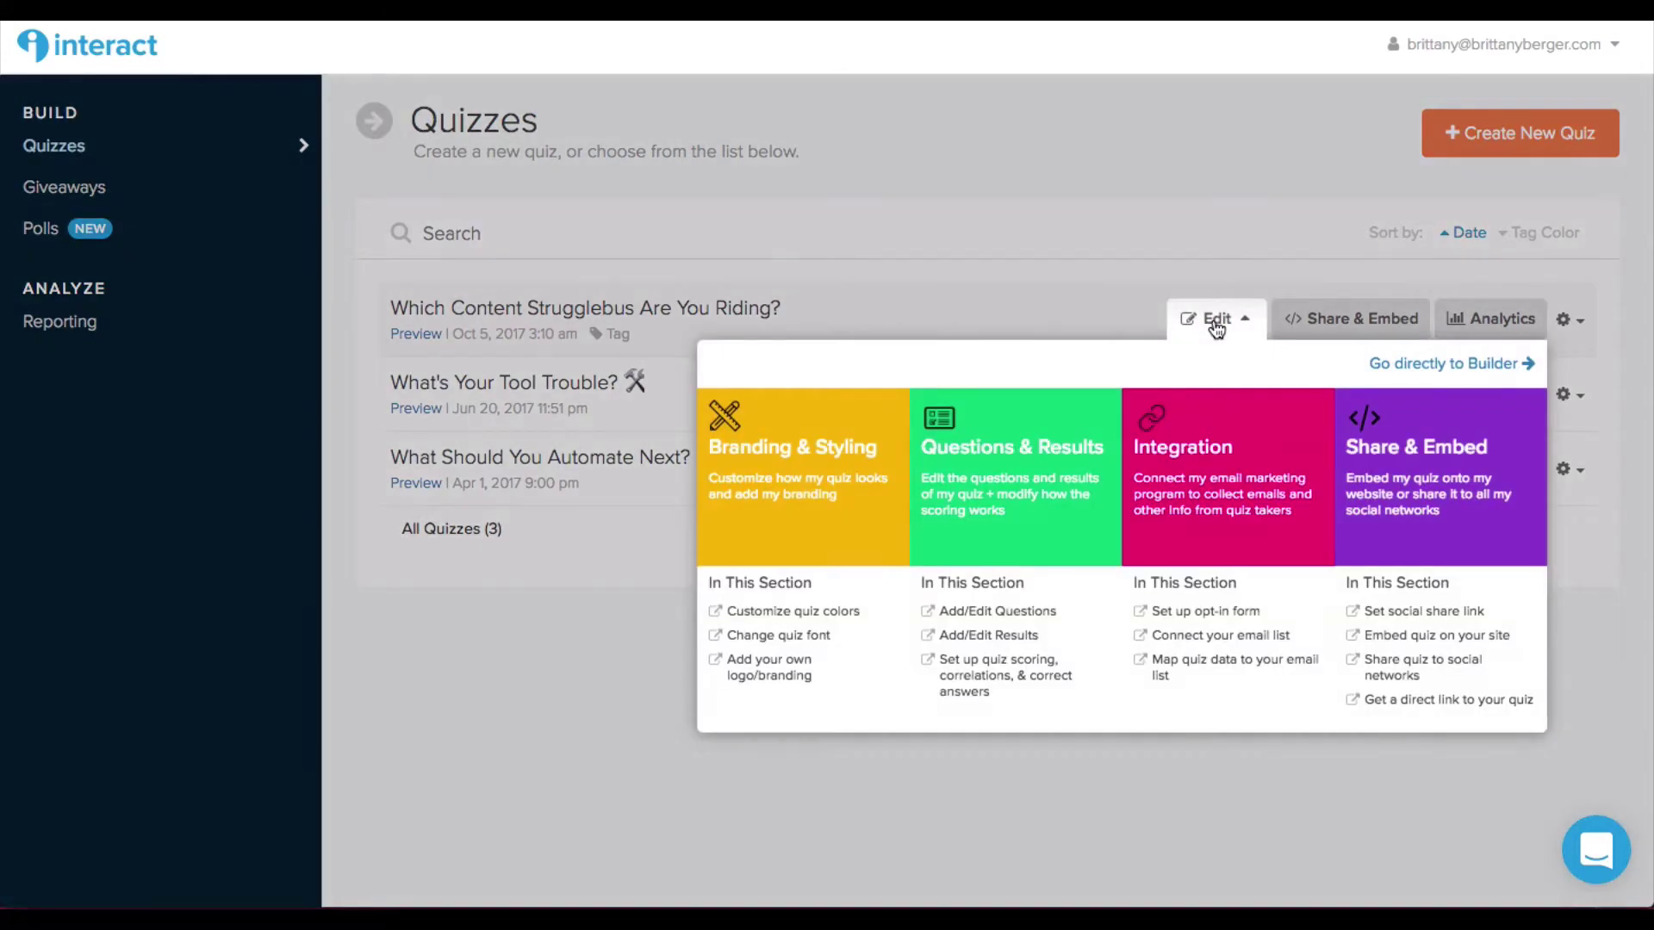
{"action": "left_click", "coordinate": [777, 617]}
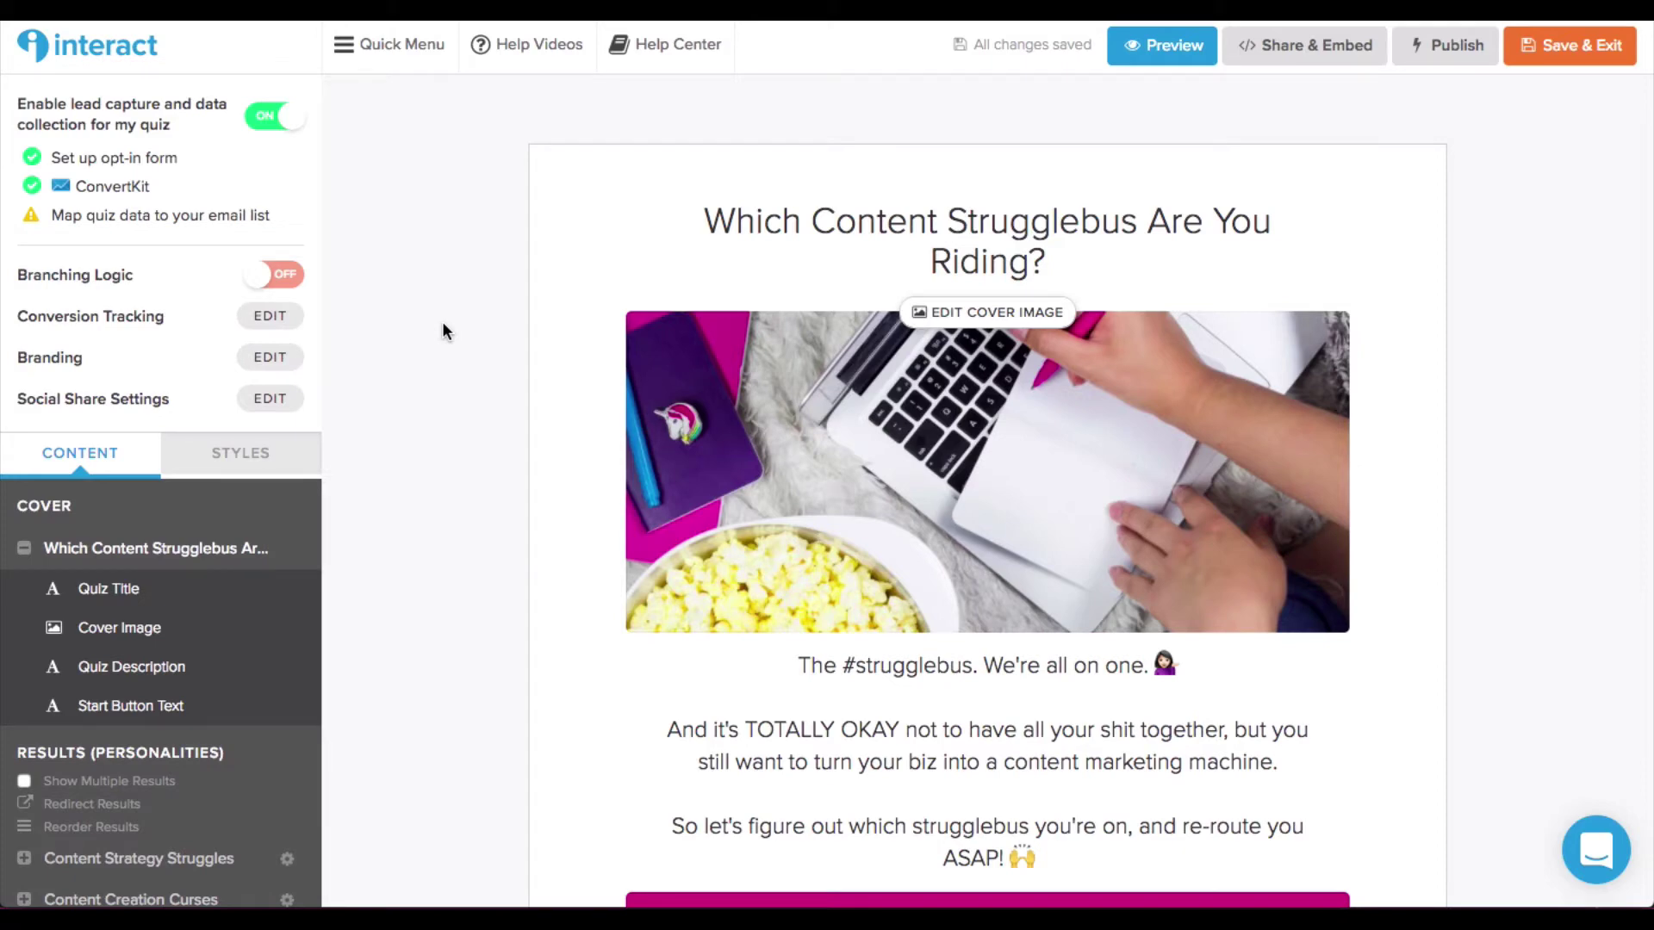
{"action": "left_click", "coordinate": [646, 245]}
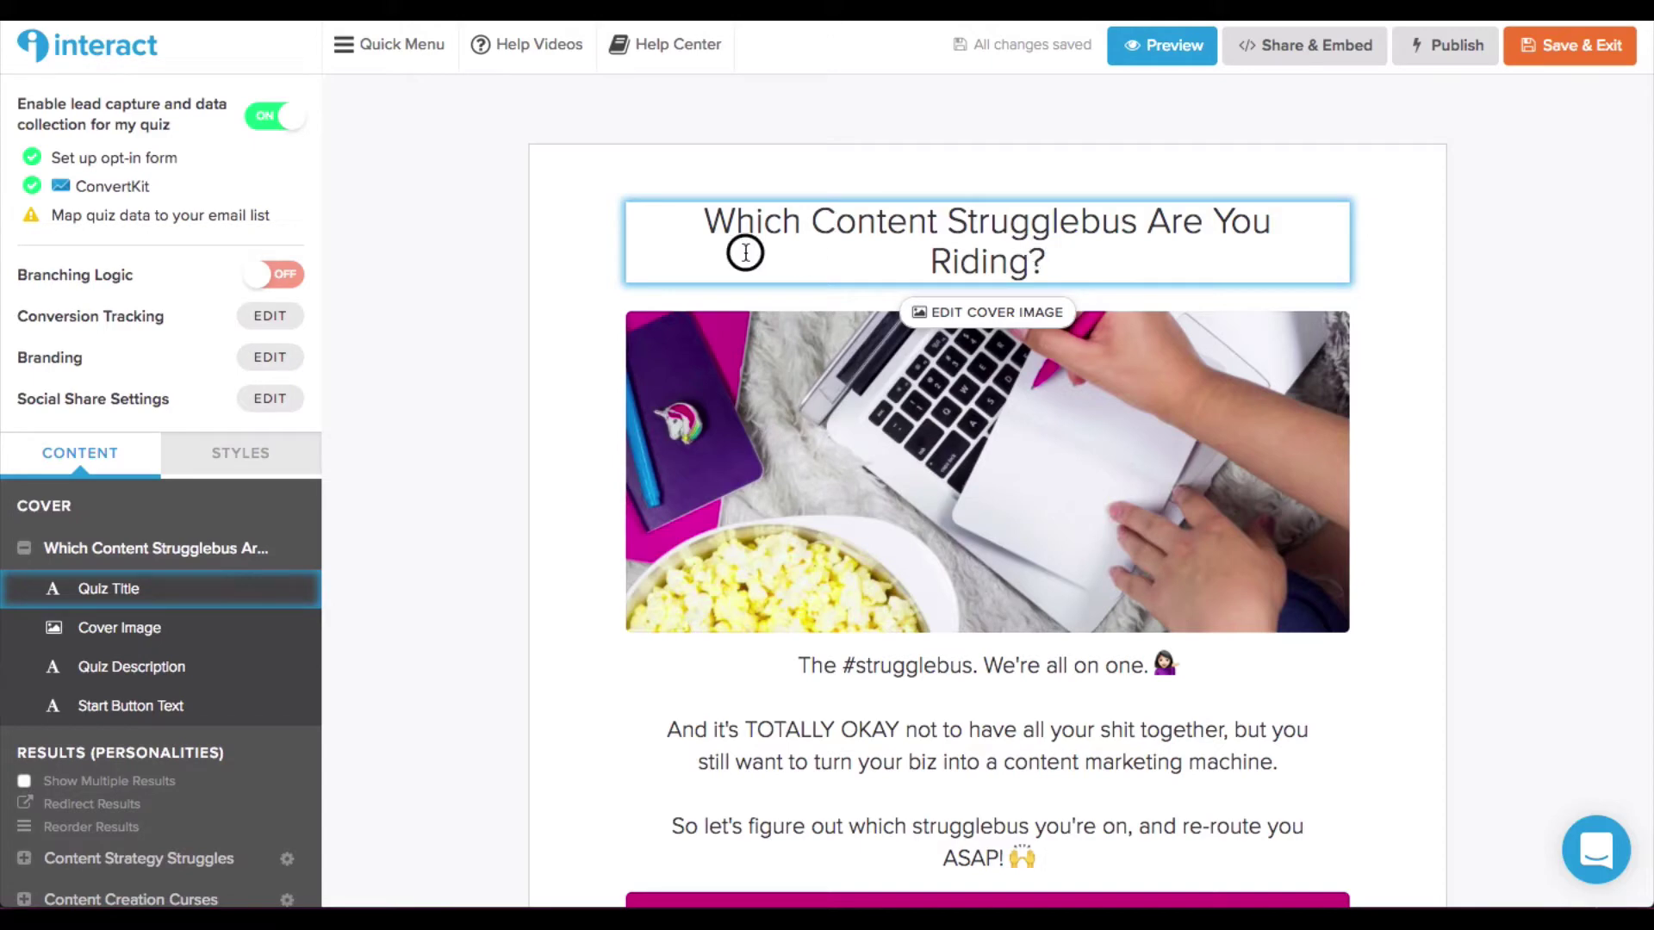
{"action": "left_click", "coordinate": [699, 217]}
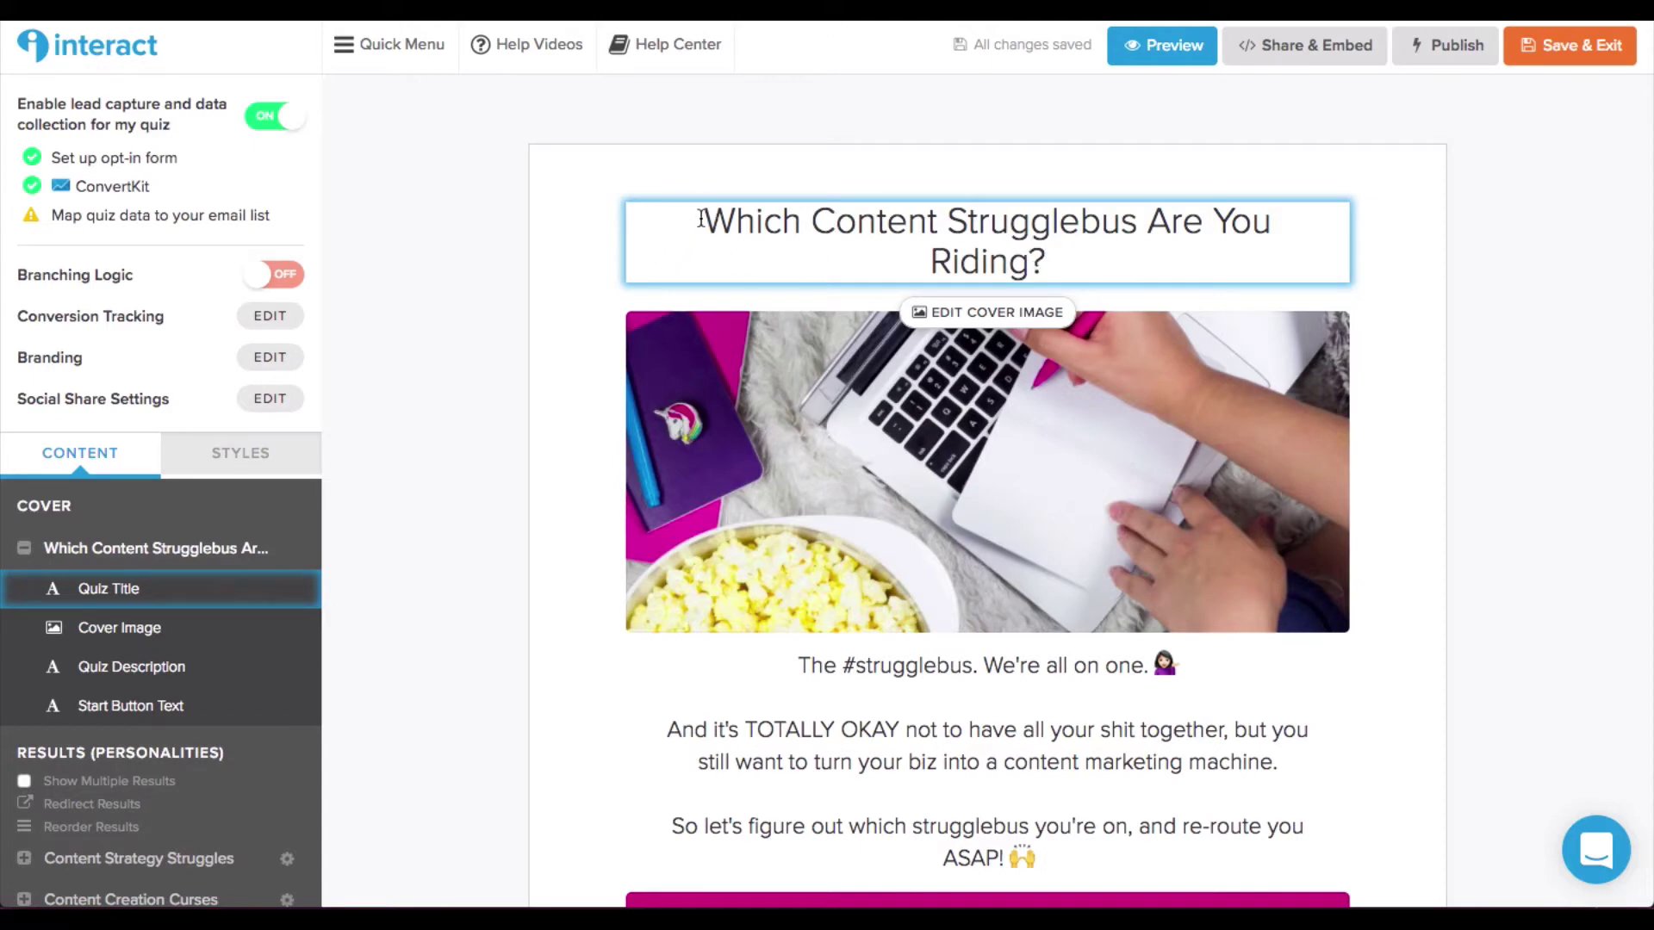
{"action": "double_click", "coordinate": [750, 215]}
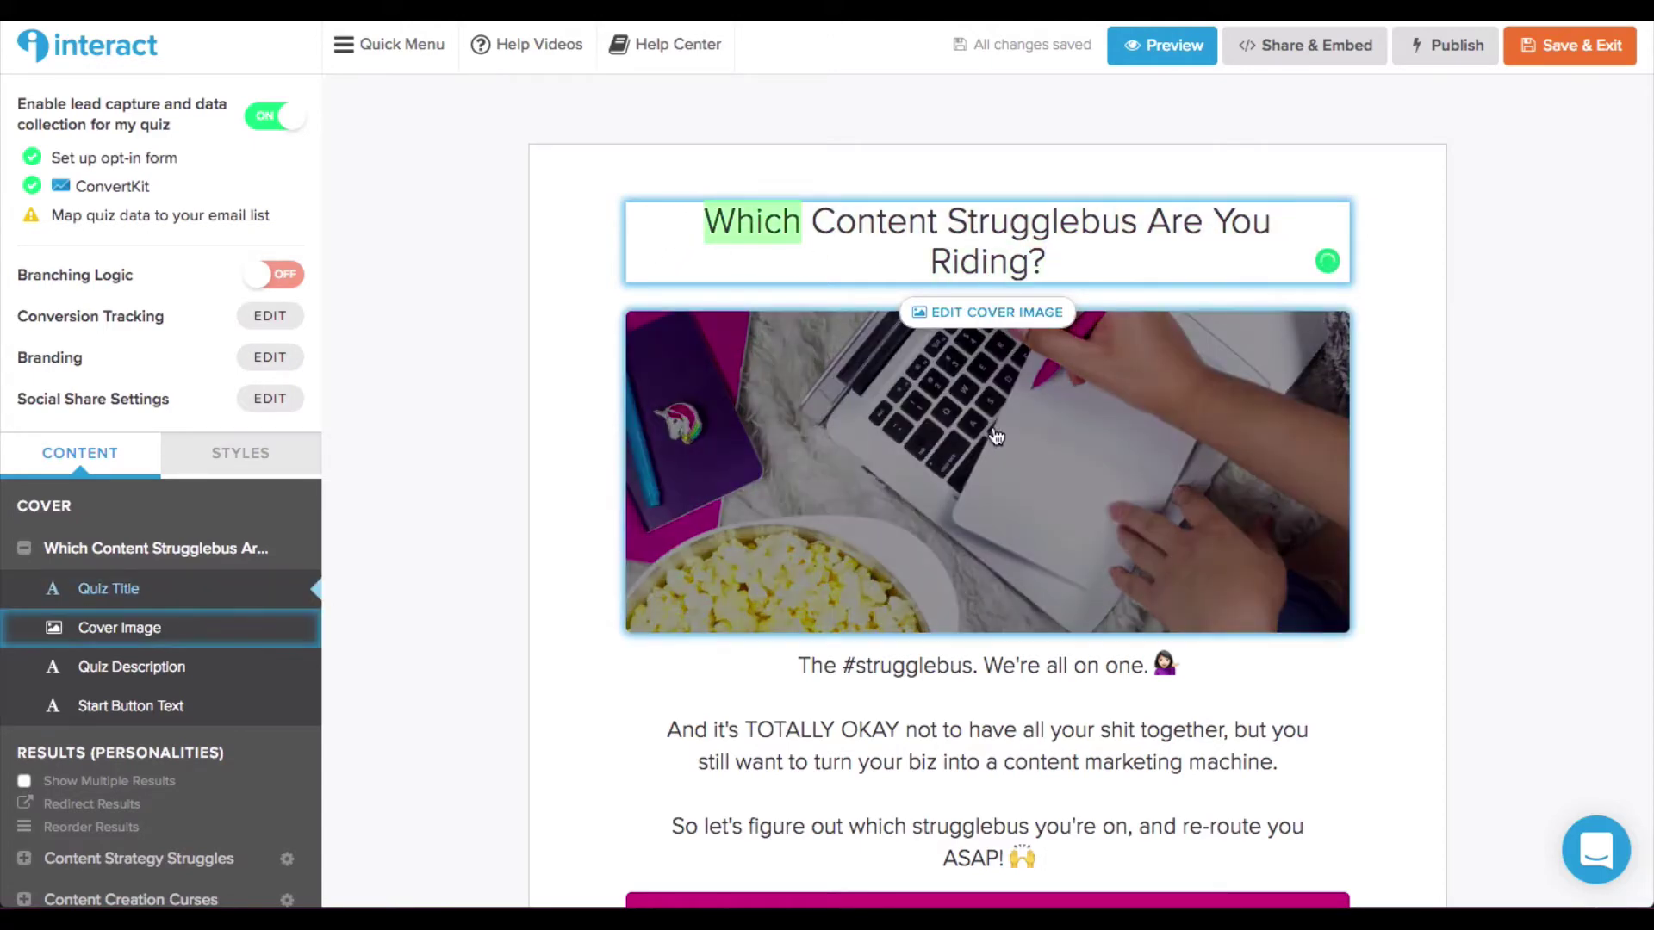
{"action": "scroll", "coordinate": [997, 436], "scroll_direction": "down", "scroll_amount": 2}
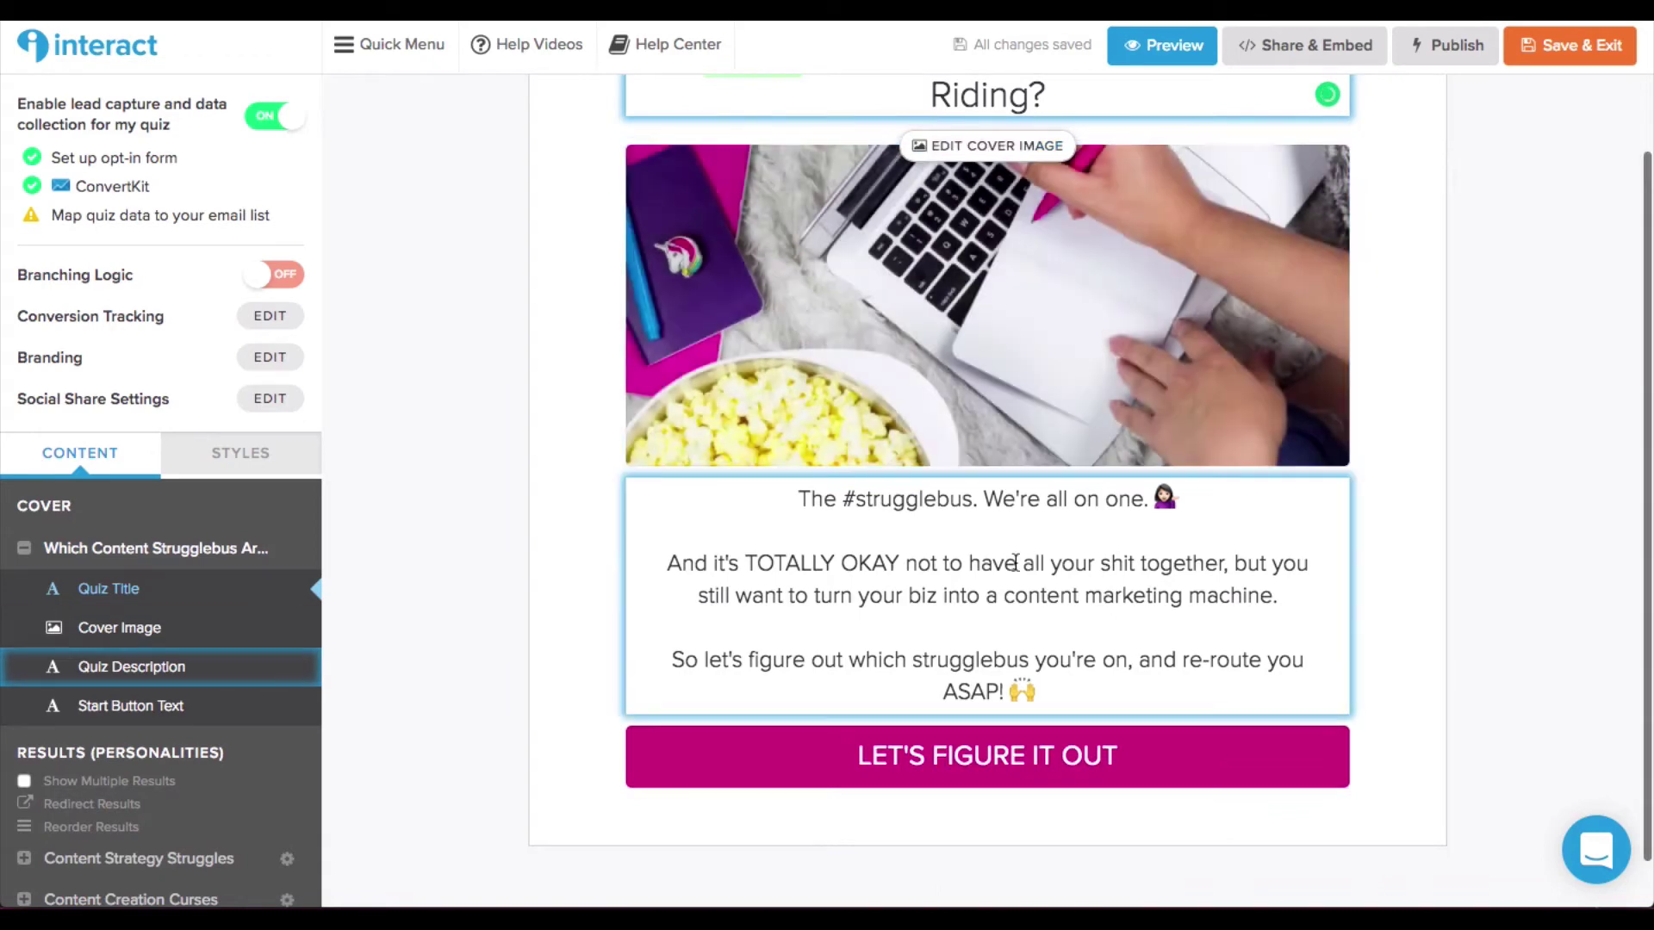
{"action": "left_click", "coordinate": [1028, 597]}
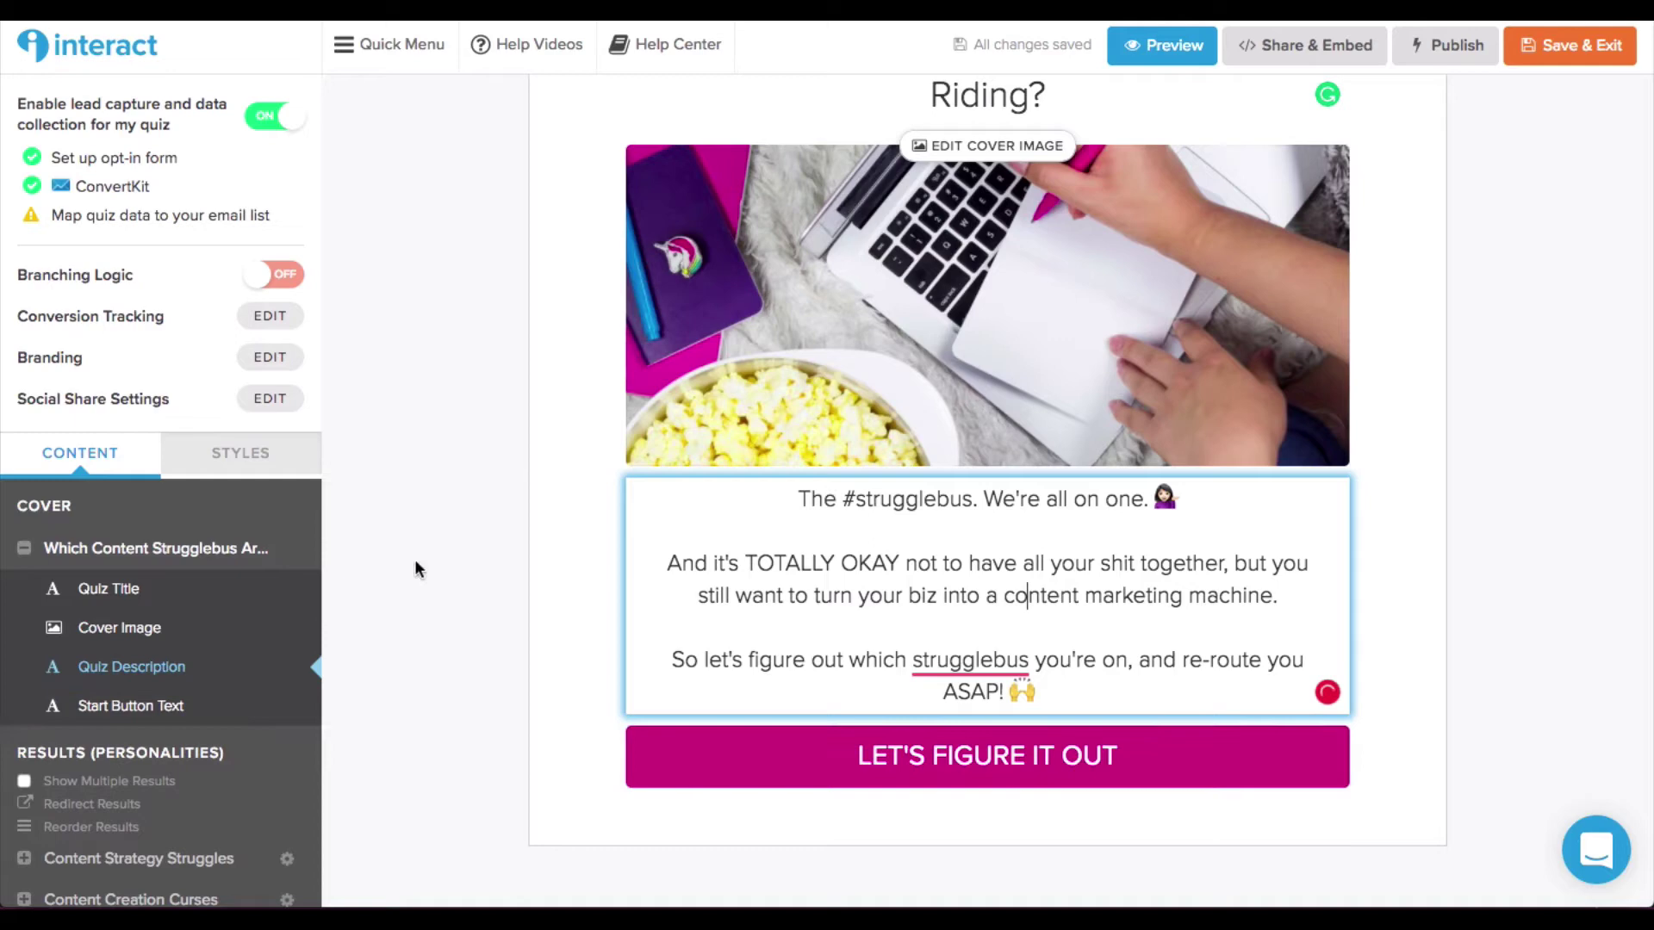
{"action": "left_click", "coordinate": [260, 465]}
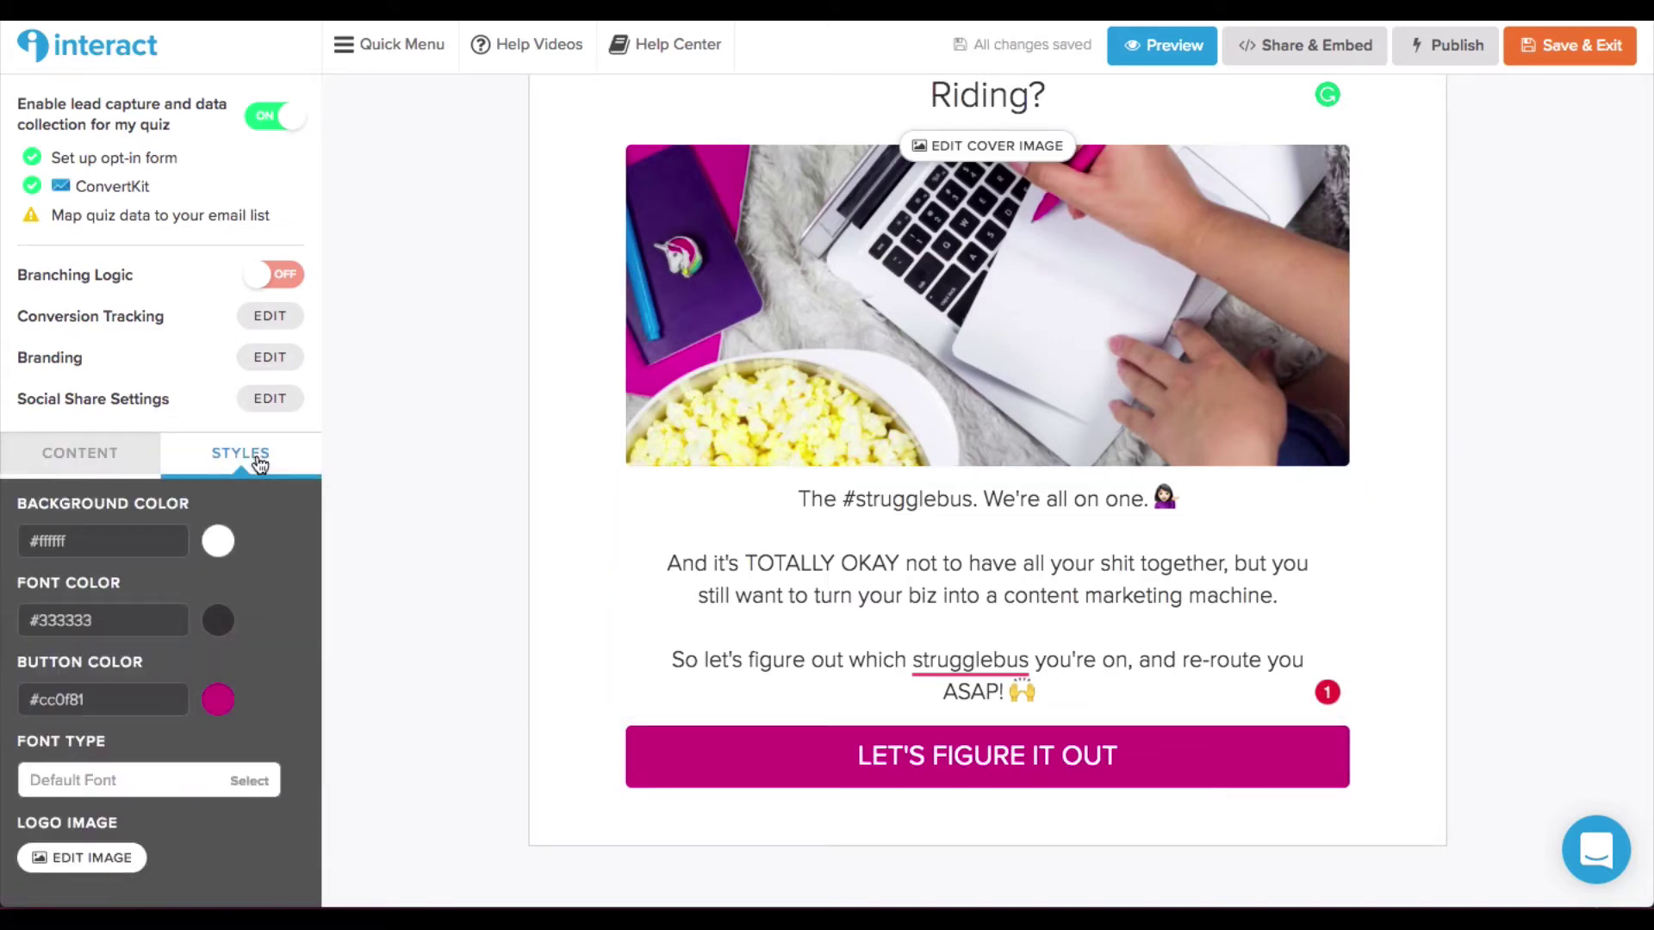
{"action": "left_click", "coordinate": [123, 470]}
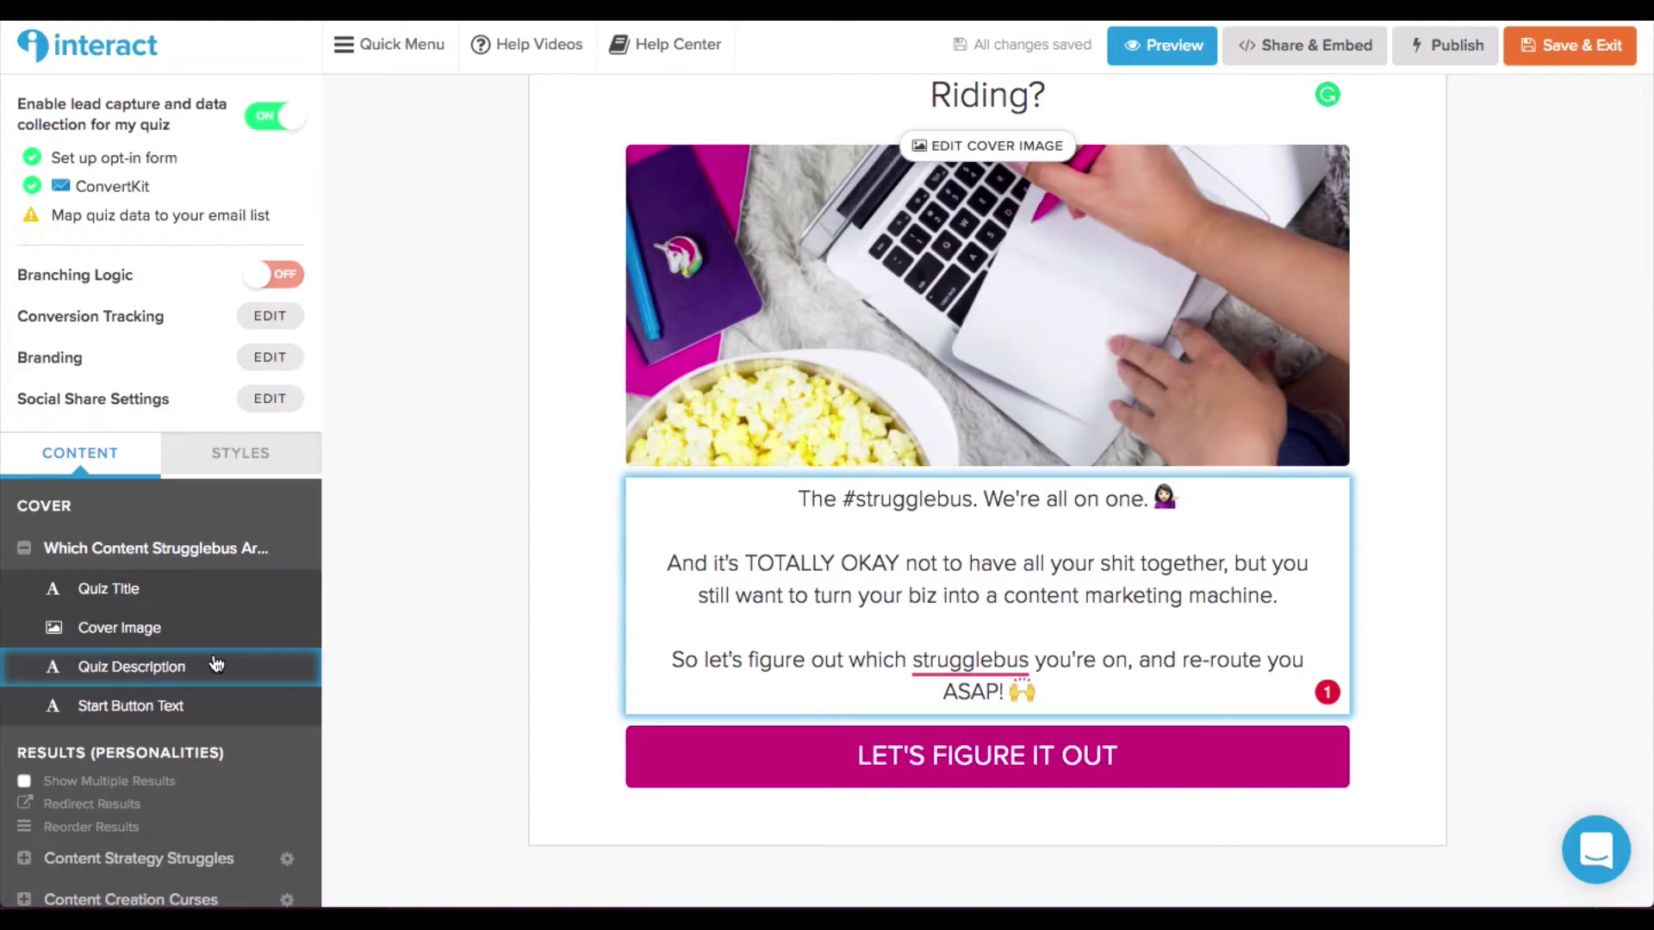
{"action": "scroll", "coordinate": [215, 664], "scroll_direction": "down", "scroll_amount": 3}
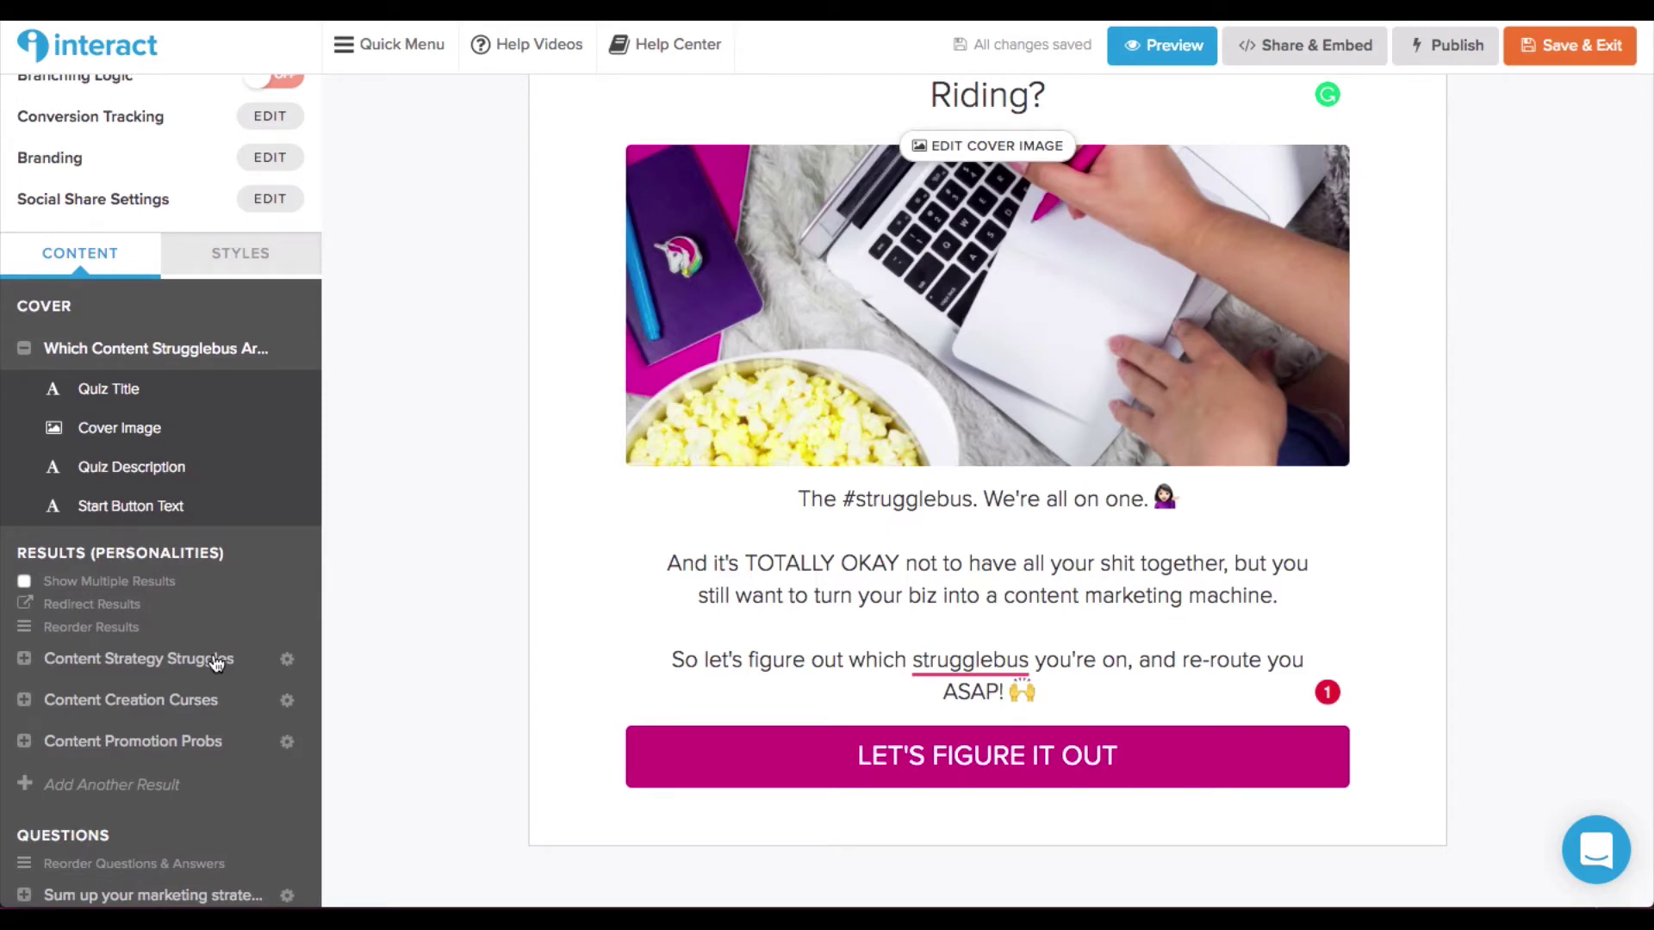
Open the 'Sum up your marketing strategy in one breath...' question and select its three answers.
{"action": "left_click", "coordinate": [216, 660]}
{"action": "left_click", "coordinate": [235, 480]}
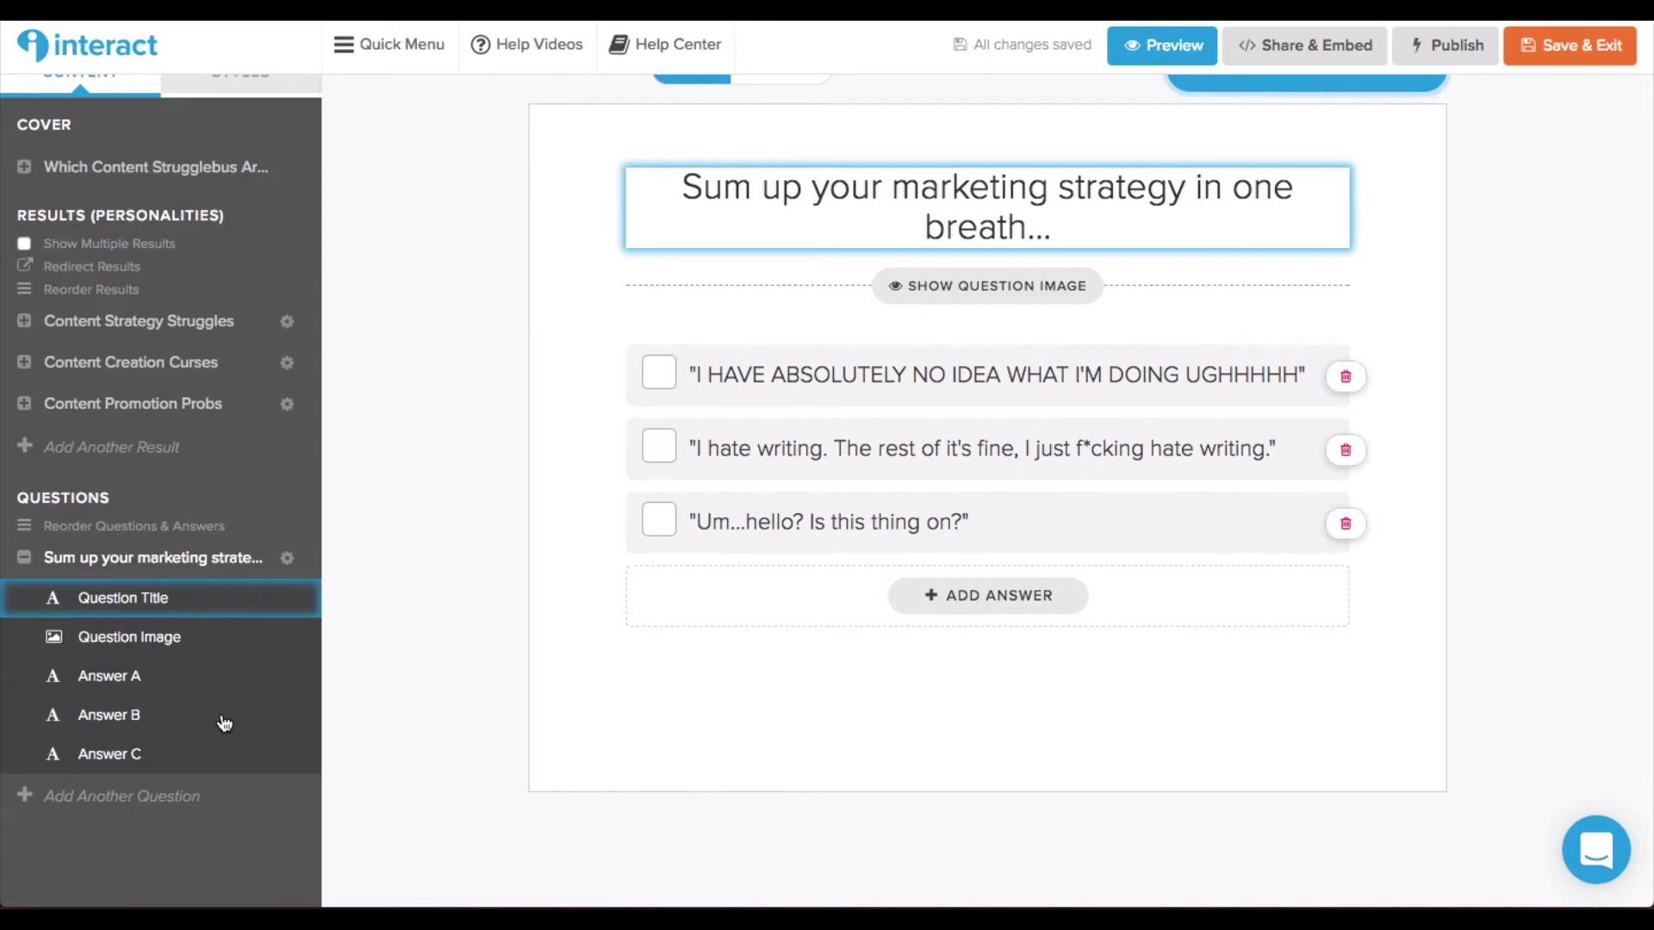
{"action": "left_click", "coordinate": [558, 534]}
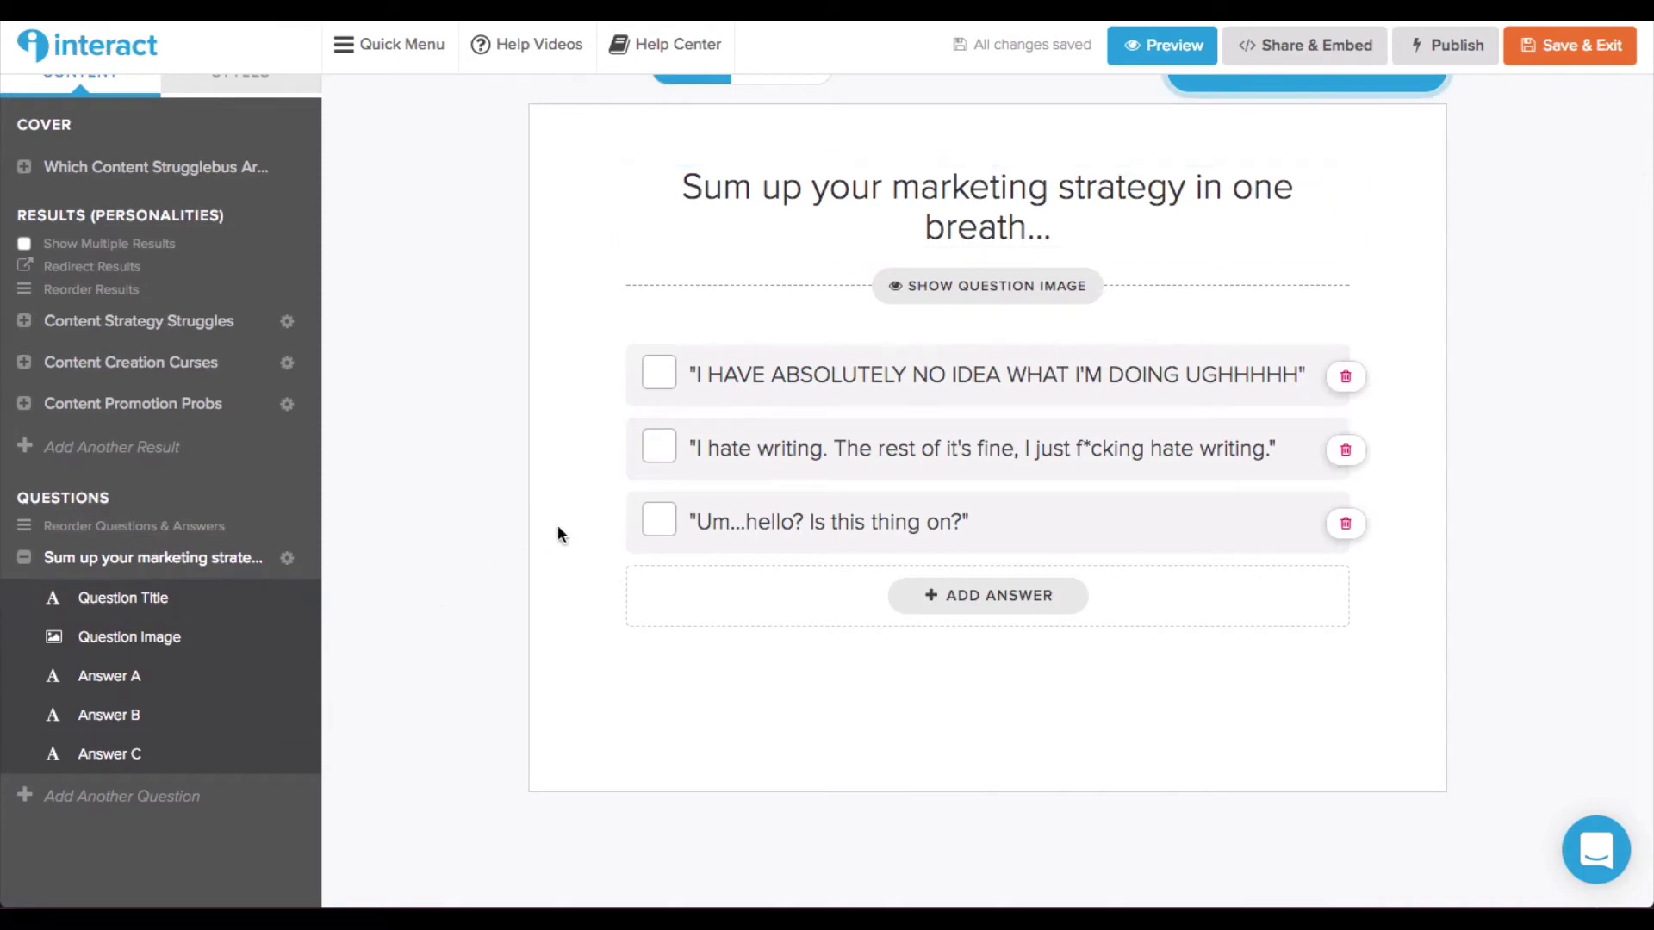
{"action": "left_click", "coordinate": [766, 374]}
{"action": "triple_click", "coordinate": [824, 372]}
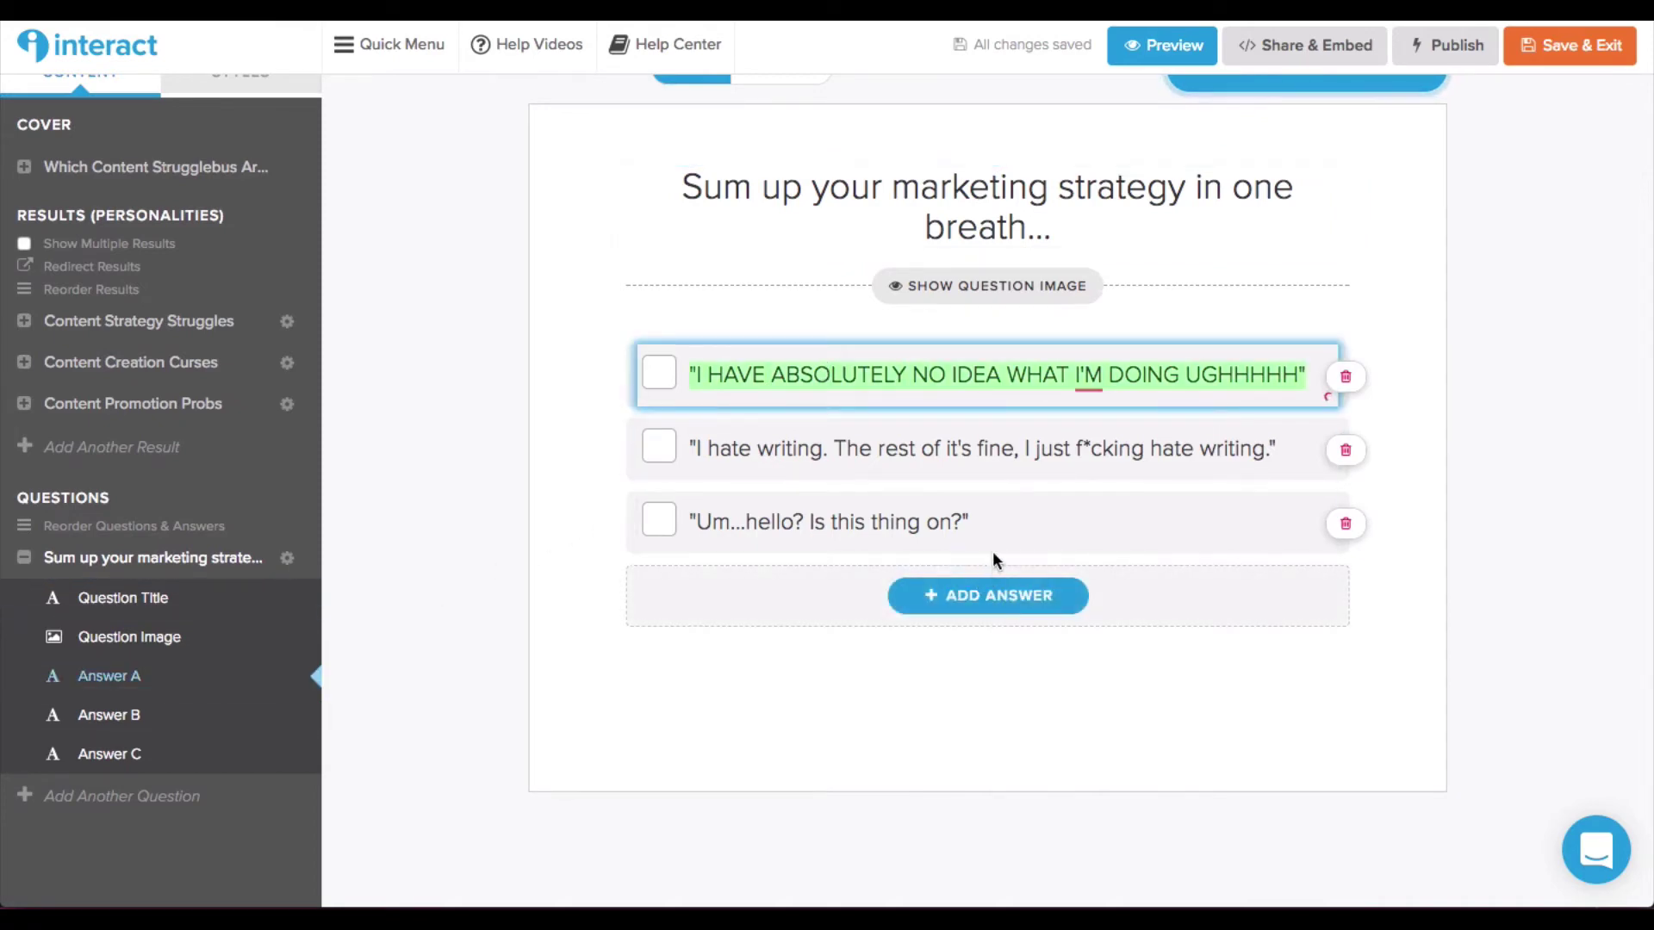
{"action": "left_click", "coordinate": [1014, 523]}
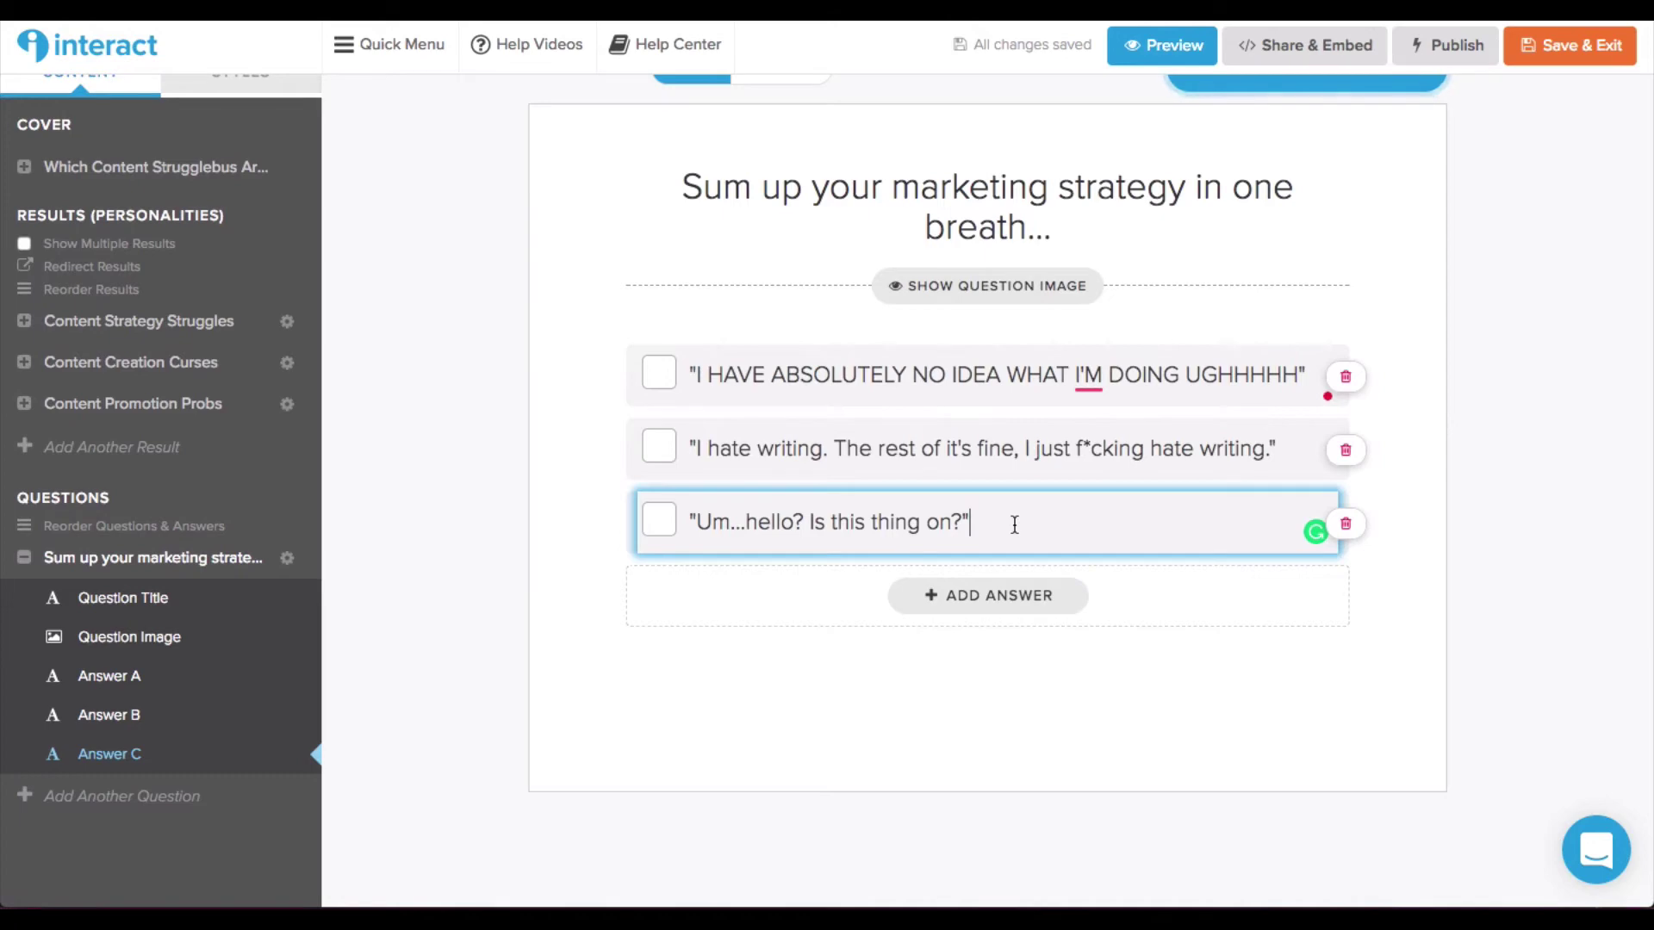
{"action": "scroll", "coordinate": [1137, 327], "scroll_direction": "up", "scroll_amount": 1}
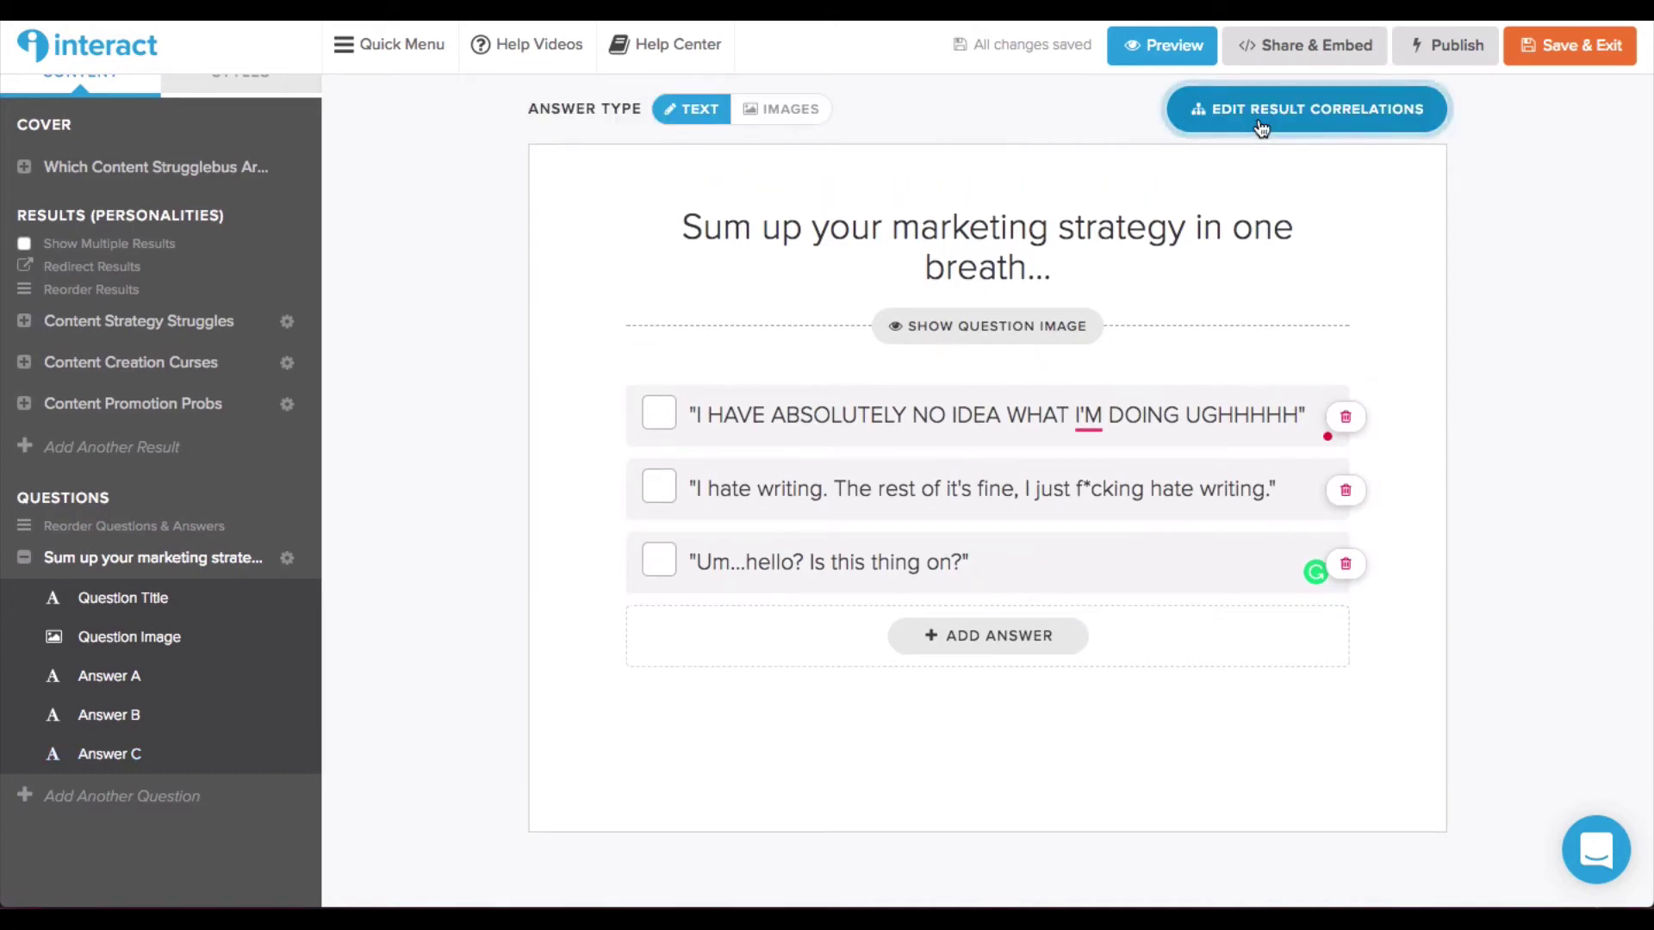
Open Edit Result Correlations and keep the first answer linked to Content Strategy Struggles.
{"action": "left_click", "coordinate": [1261, 128]}
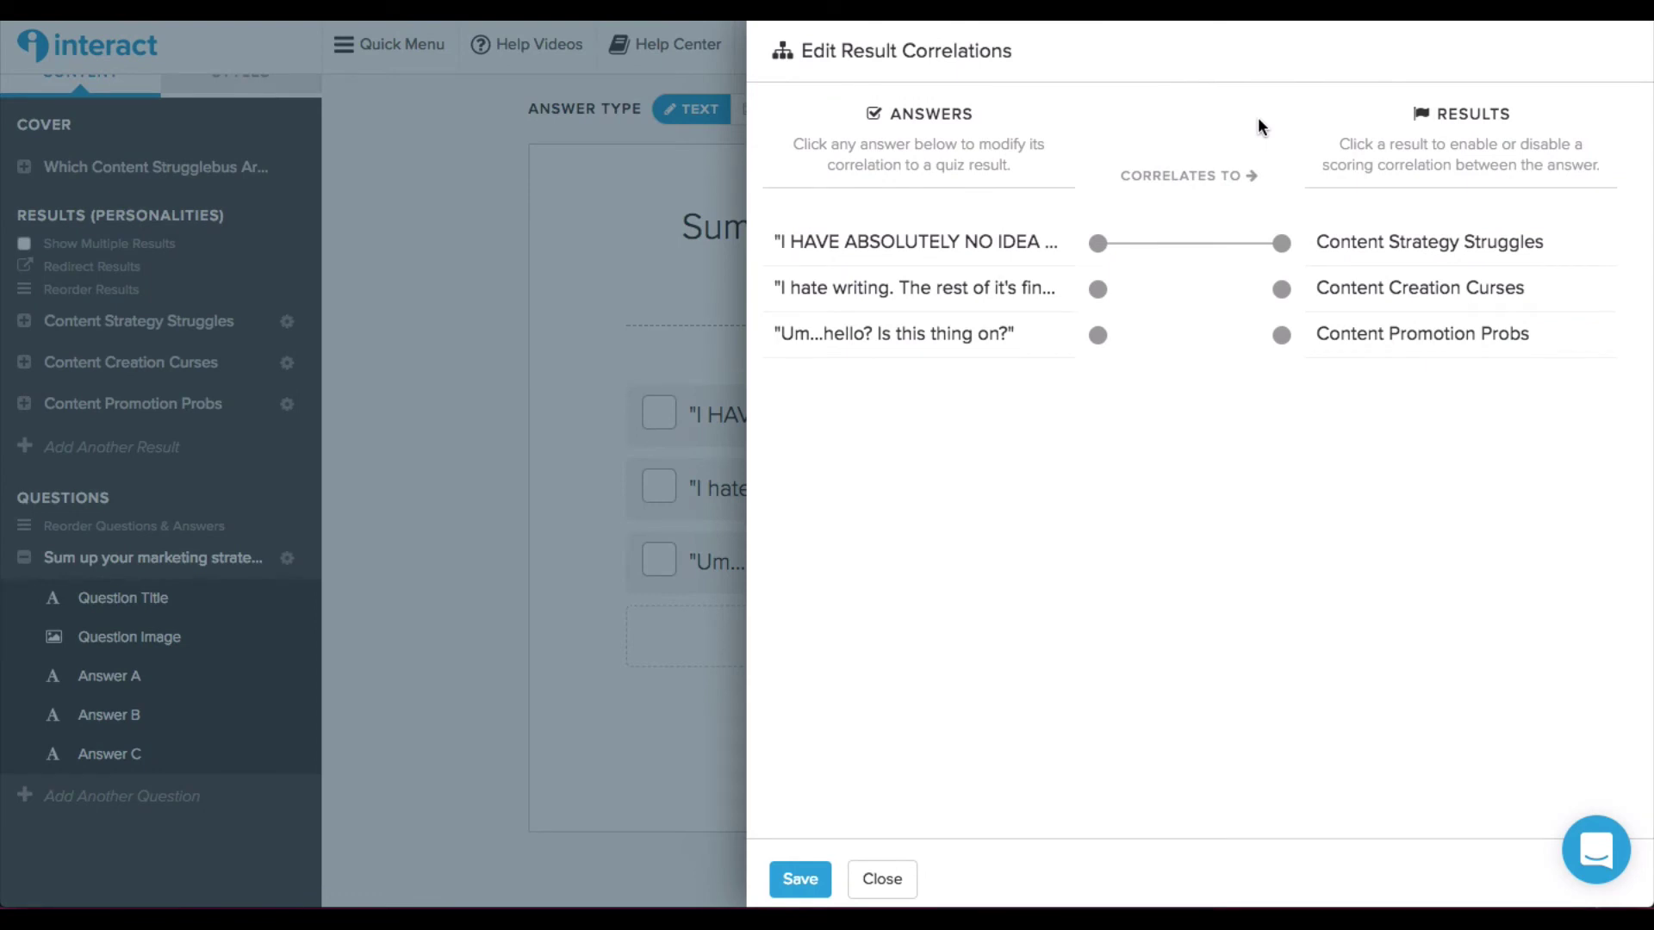
{"action": "left_click", "coordinate": [1102, 242]}
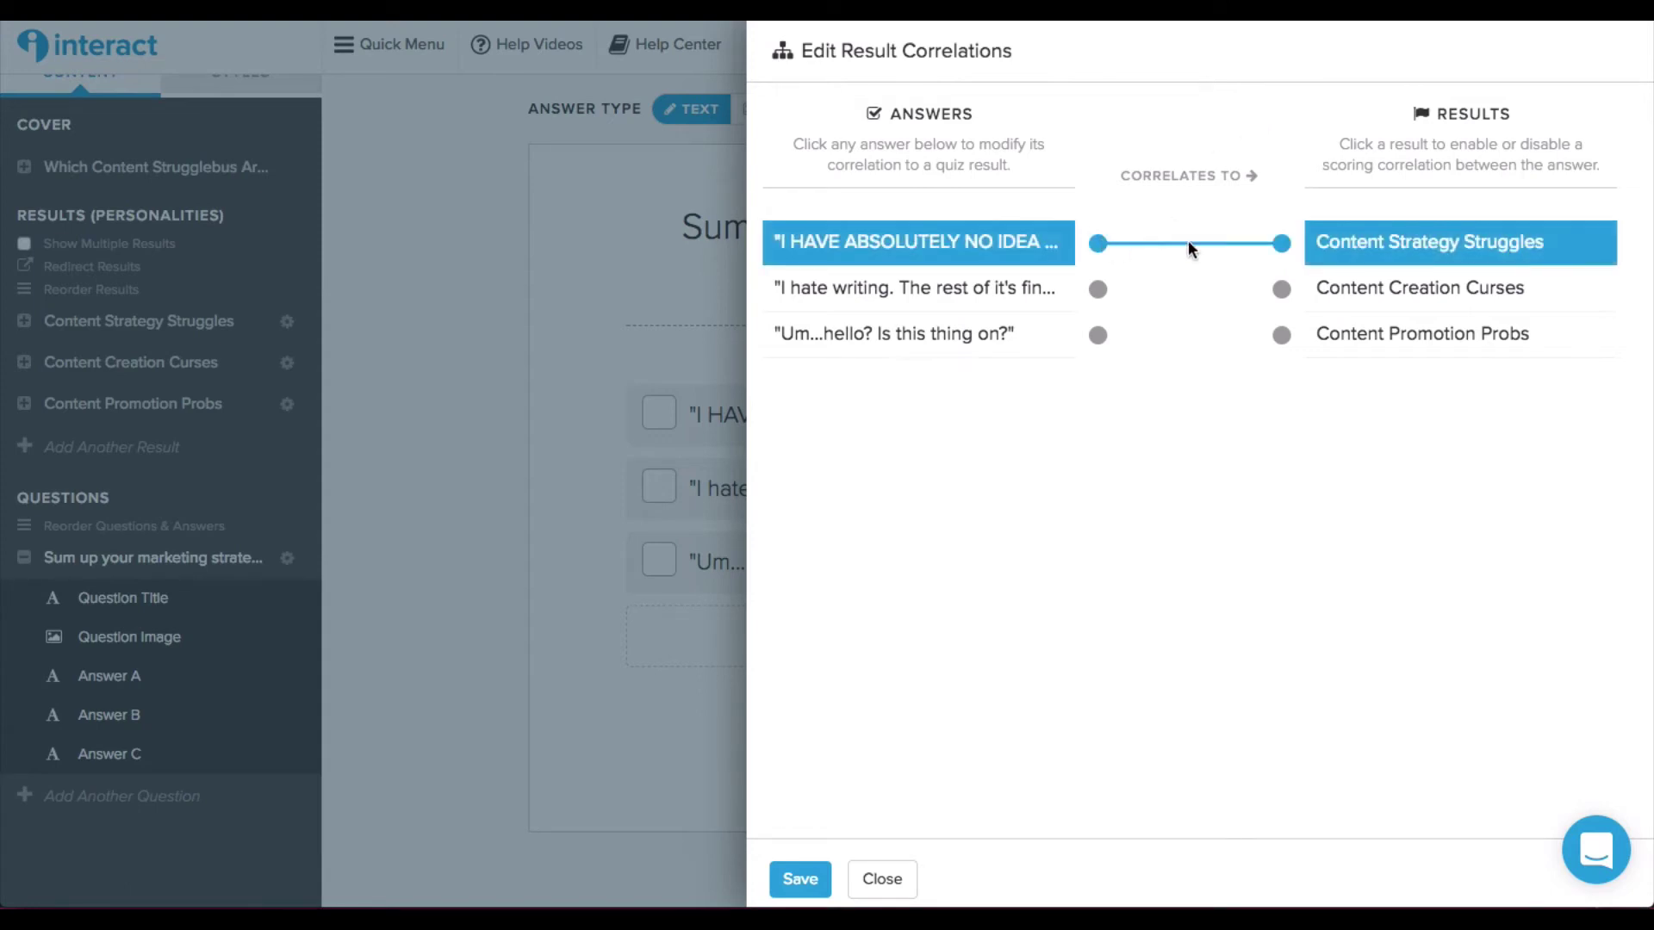
{"action": "left_click", "coordinate": [1281, 245]}
{"action": "left_click", "coordinate": [1281, 245]}
Link answer B to Content Creation Curses and answer C to Content Promotion Probs, then save.
{"action": "left_click", "coordinate": [1099, 291]}
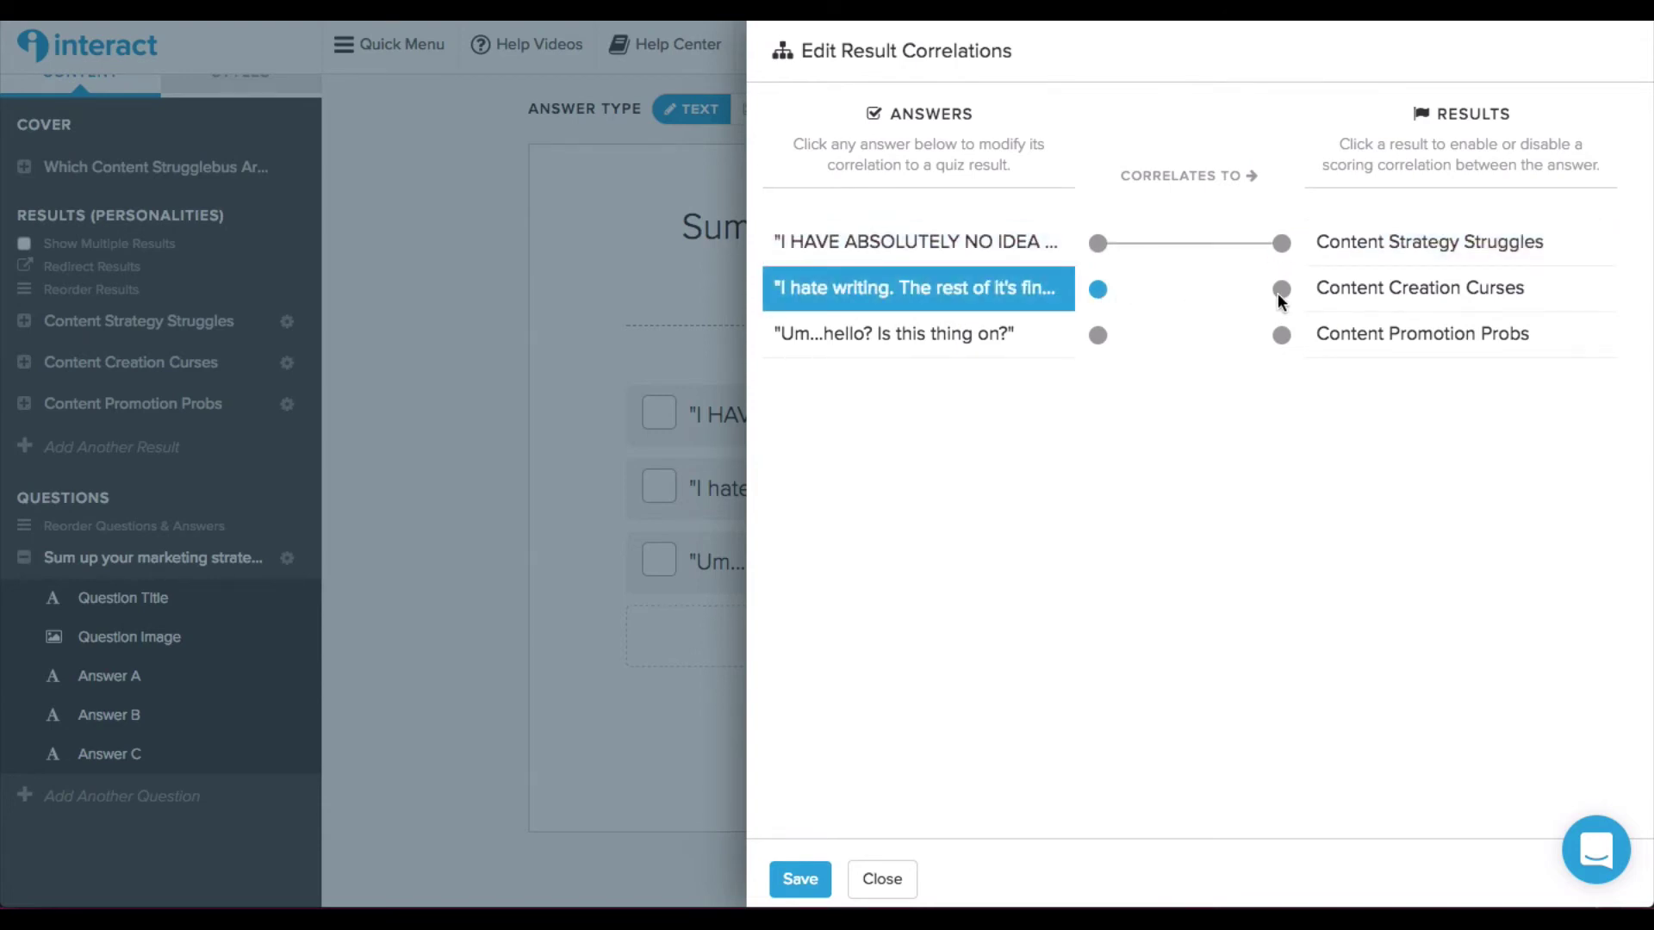
{"action": "left_click", "coordinate": [1282, 291]}
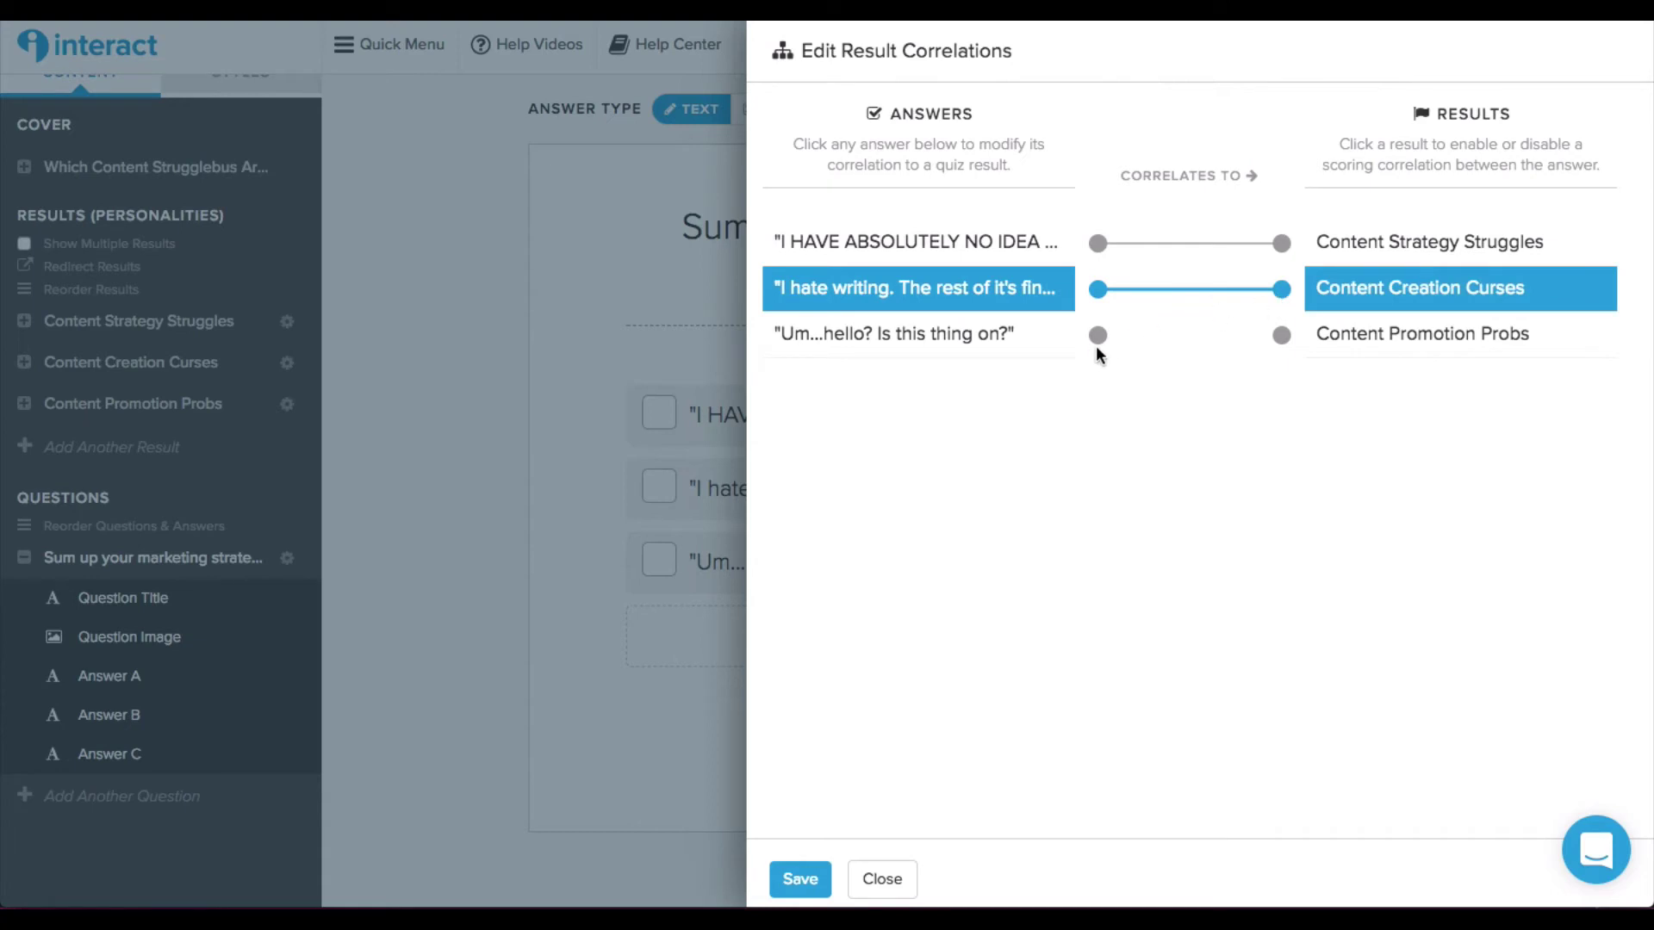
{"action": "left_click", "coordinate": [1097, 340]}
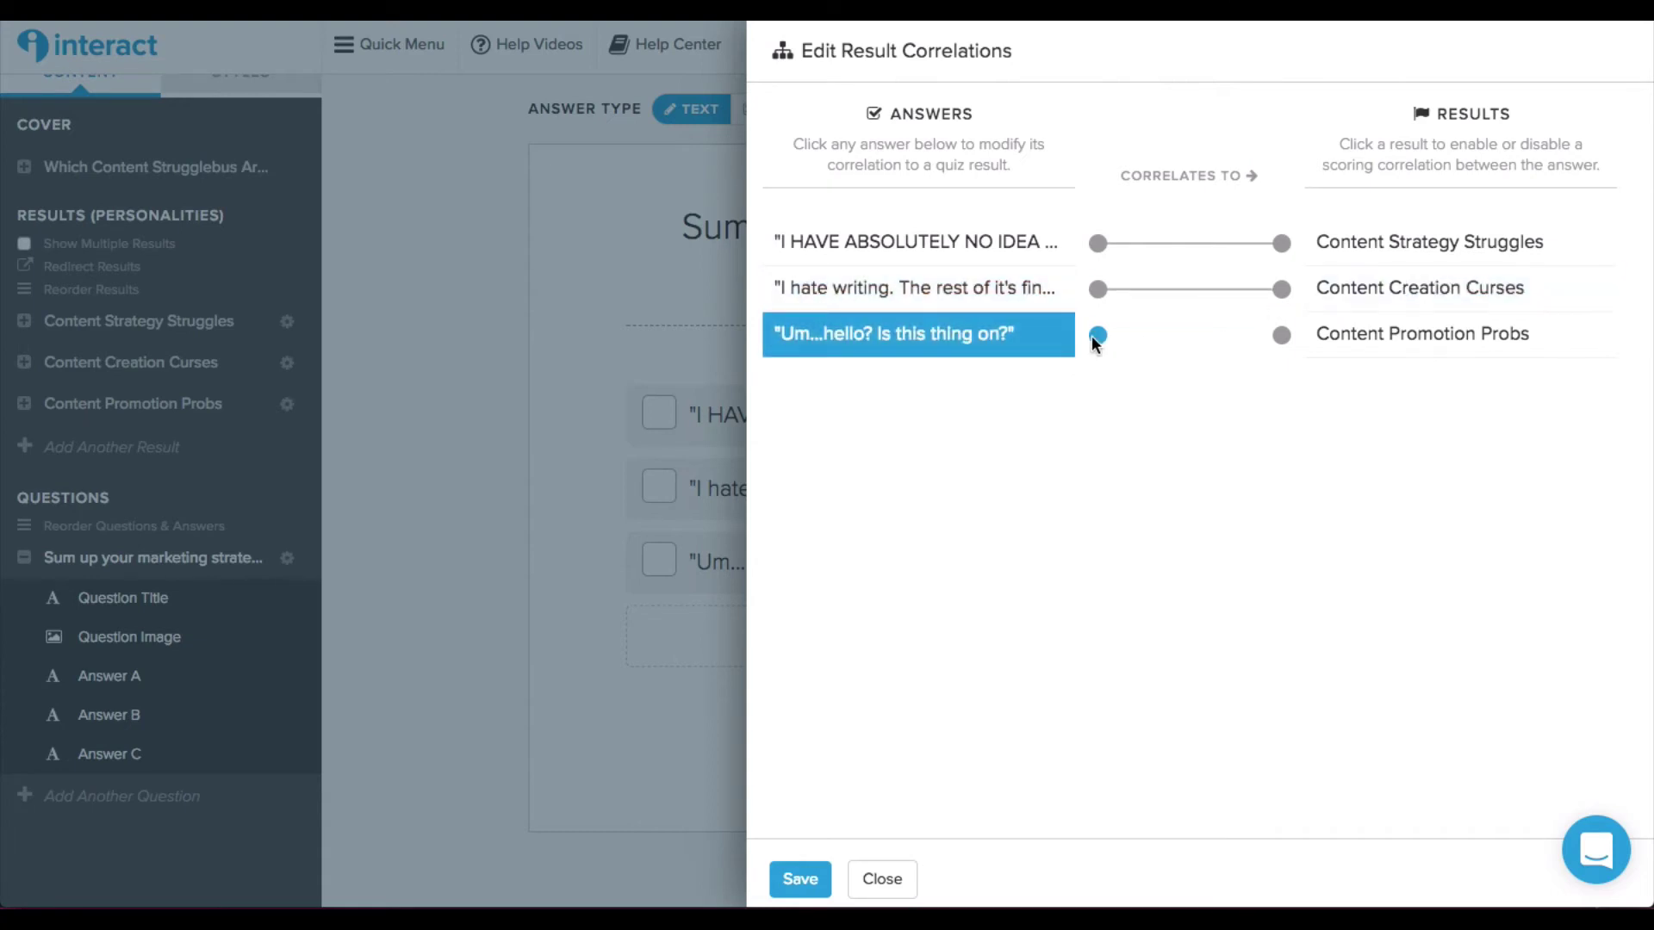
{"action": "left_click", "coordinate": [1282, 335]}
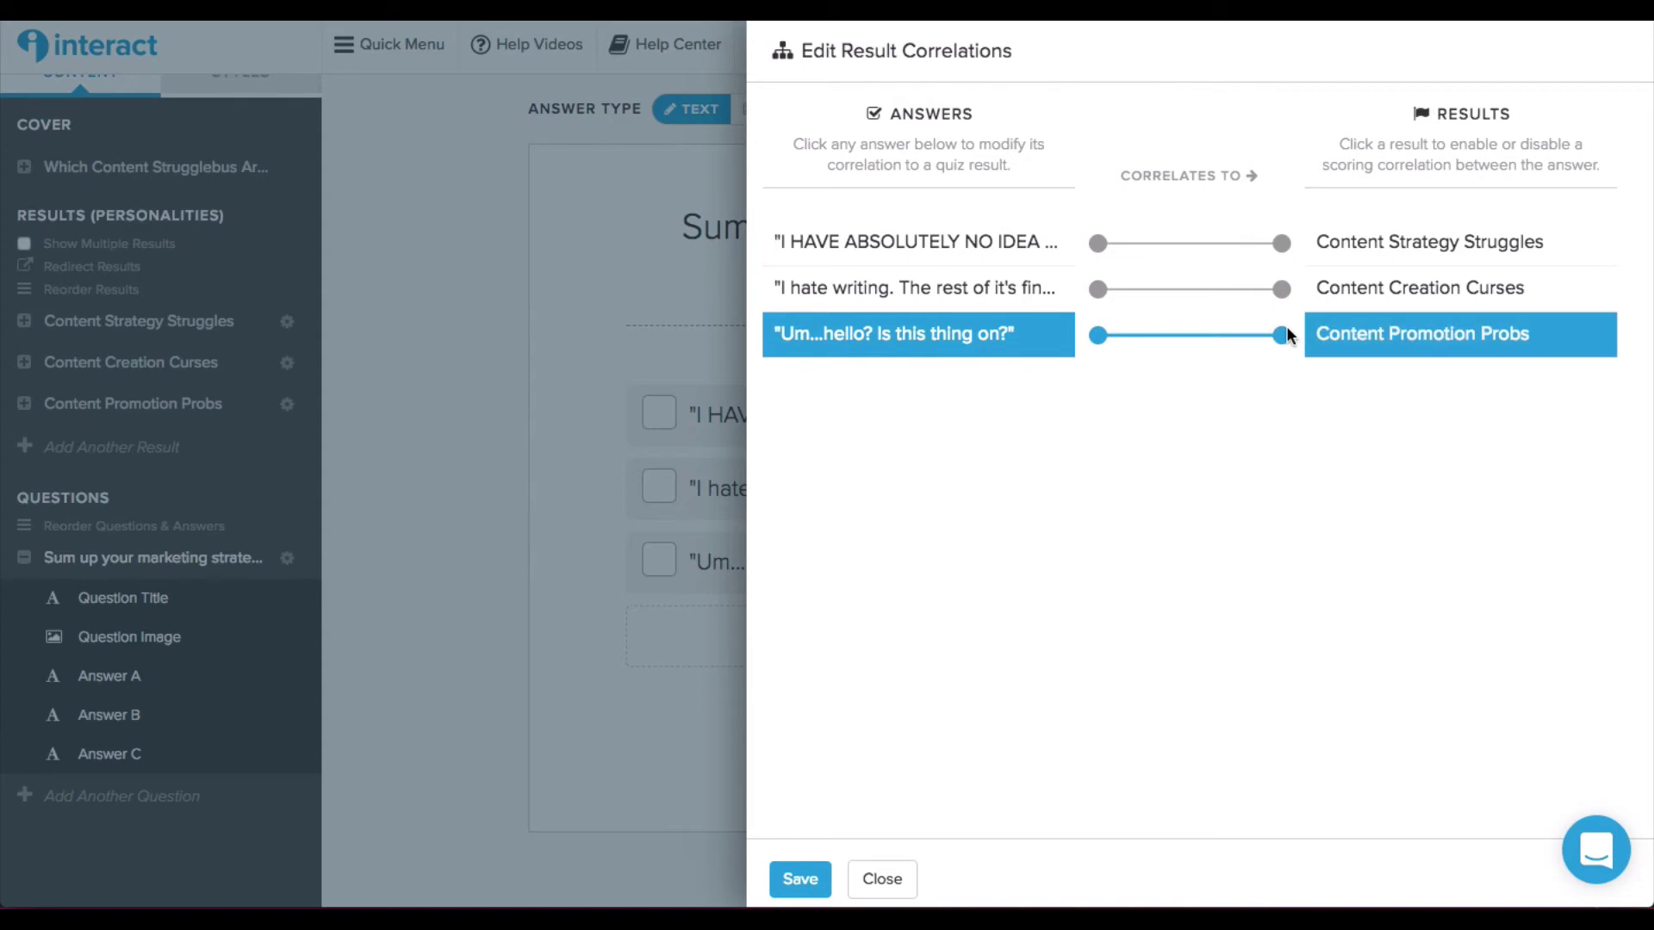
{"action": "left_click", "coordinate": [797, 879]}
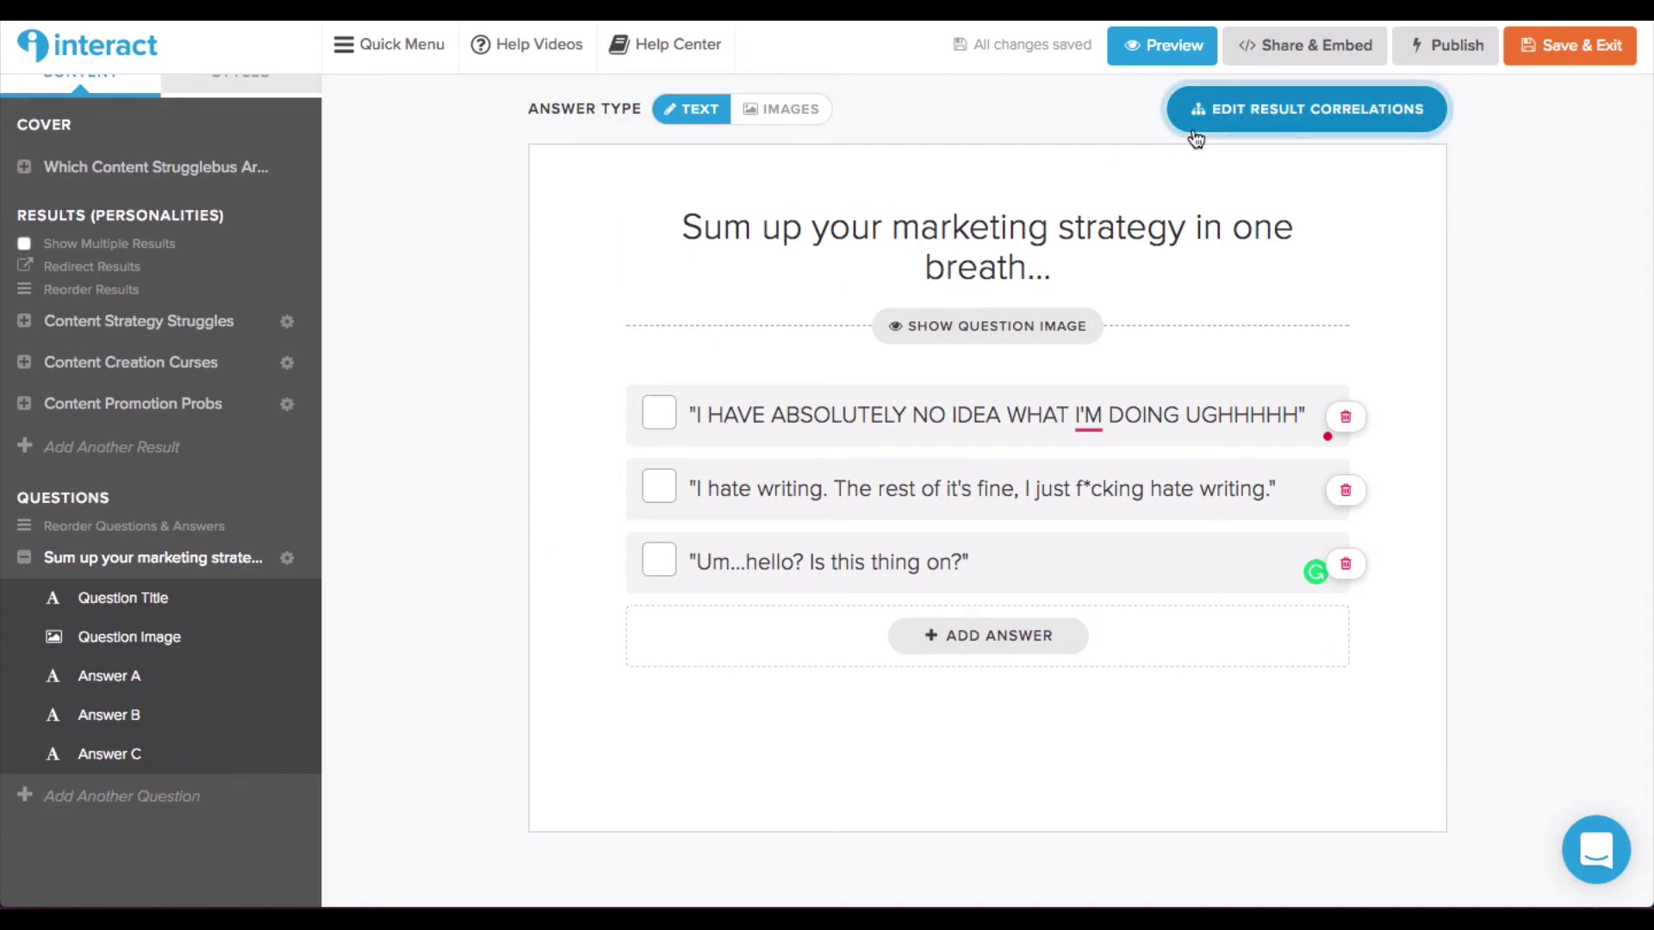
Open the opt-in form setup and review its contact fields and form content.
{"action": "scroll", "coordinate": [478, 389], "scroll_direction": "up", "scroll_amount": 1}
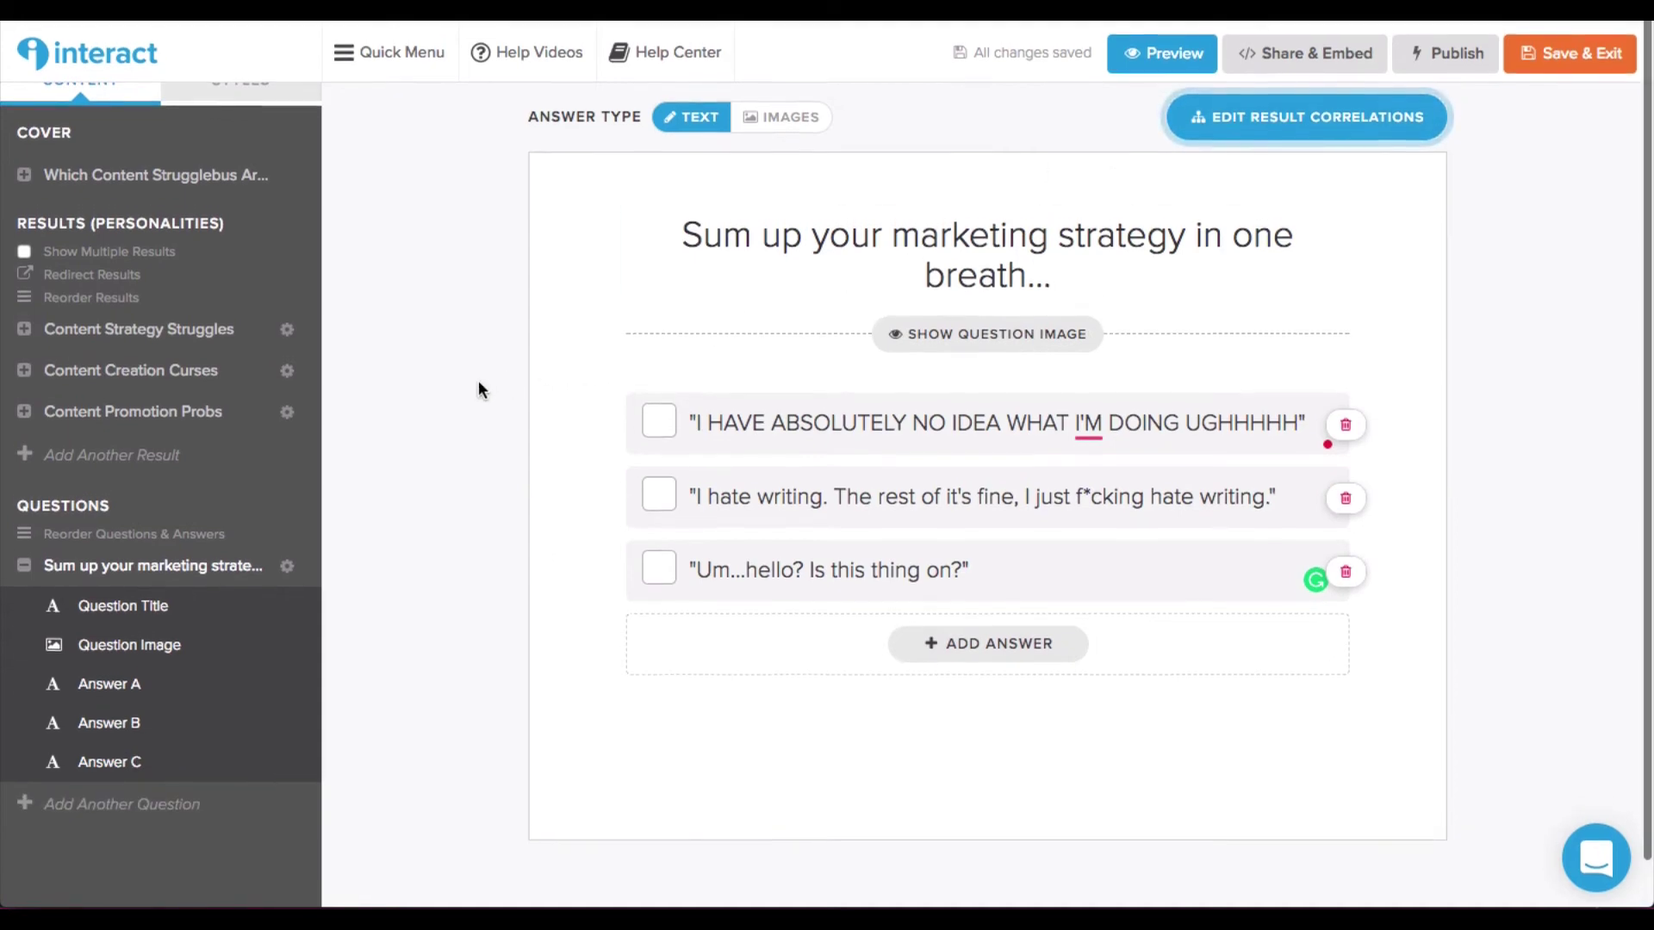
{"action": "scroll", "coordinate": [222, 396], "scroll_direction": "up", "scroll_amount": 5}
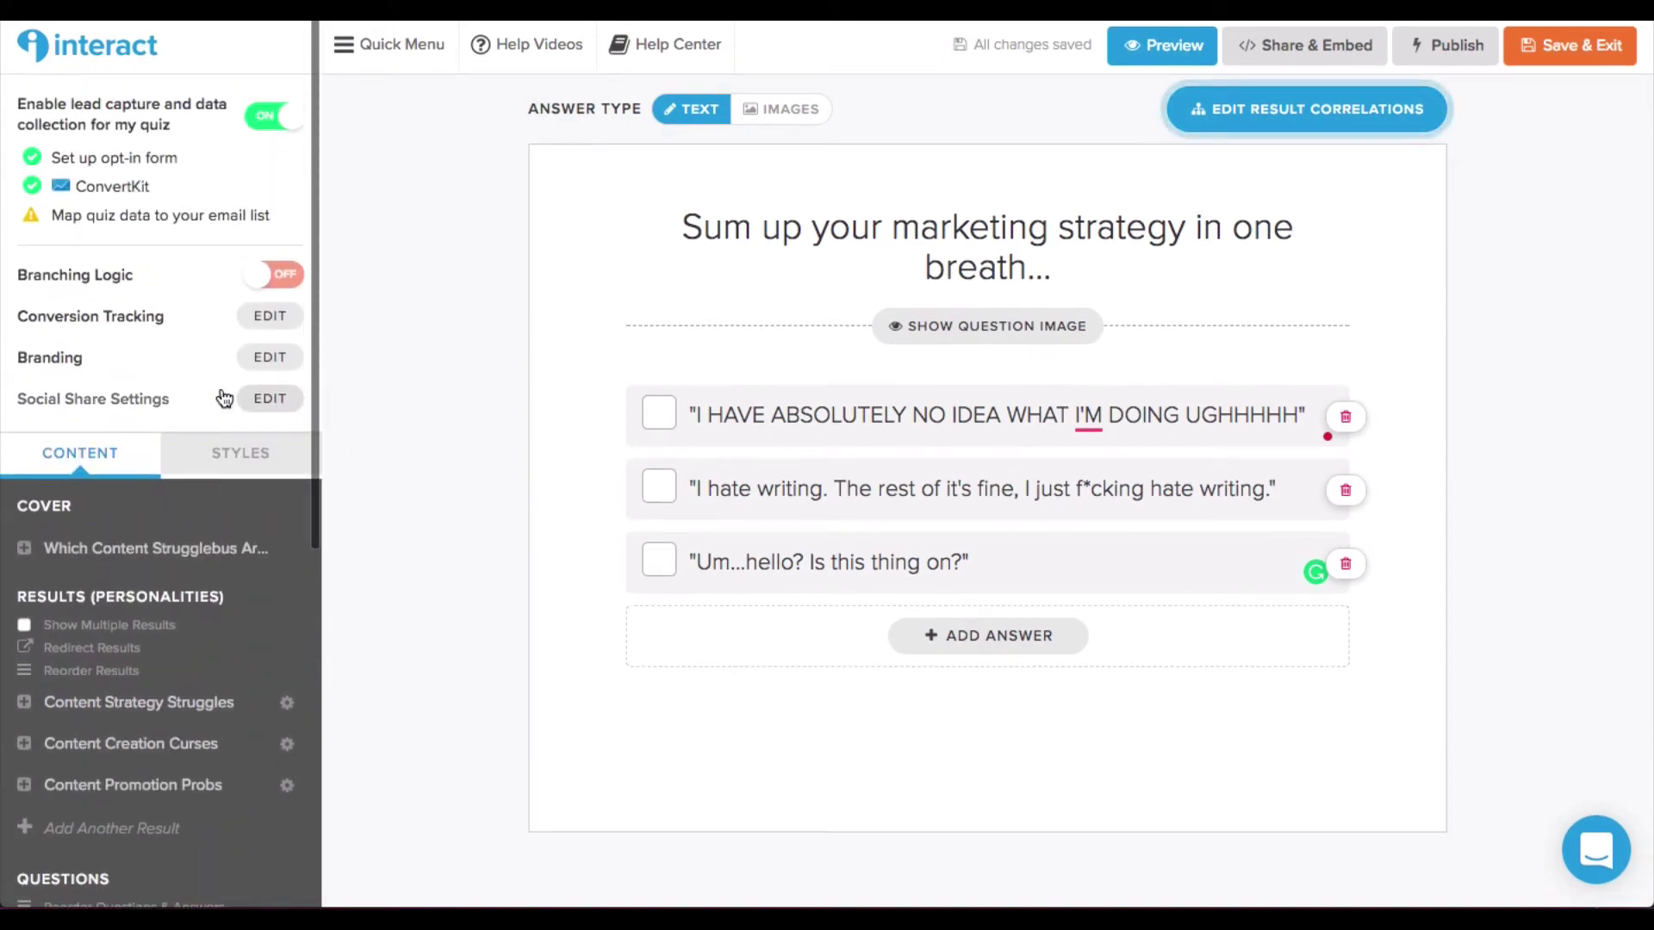
{"action": "left_click", "coordinate": [172, 159]}
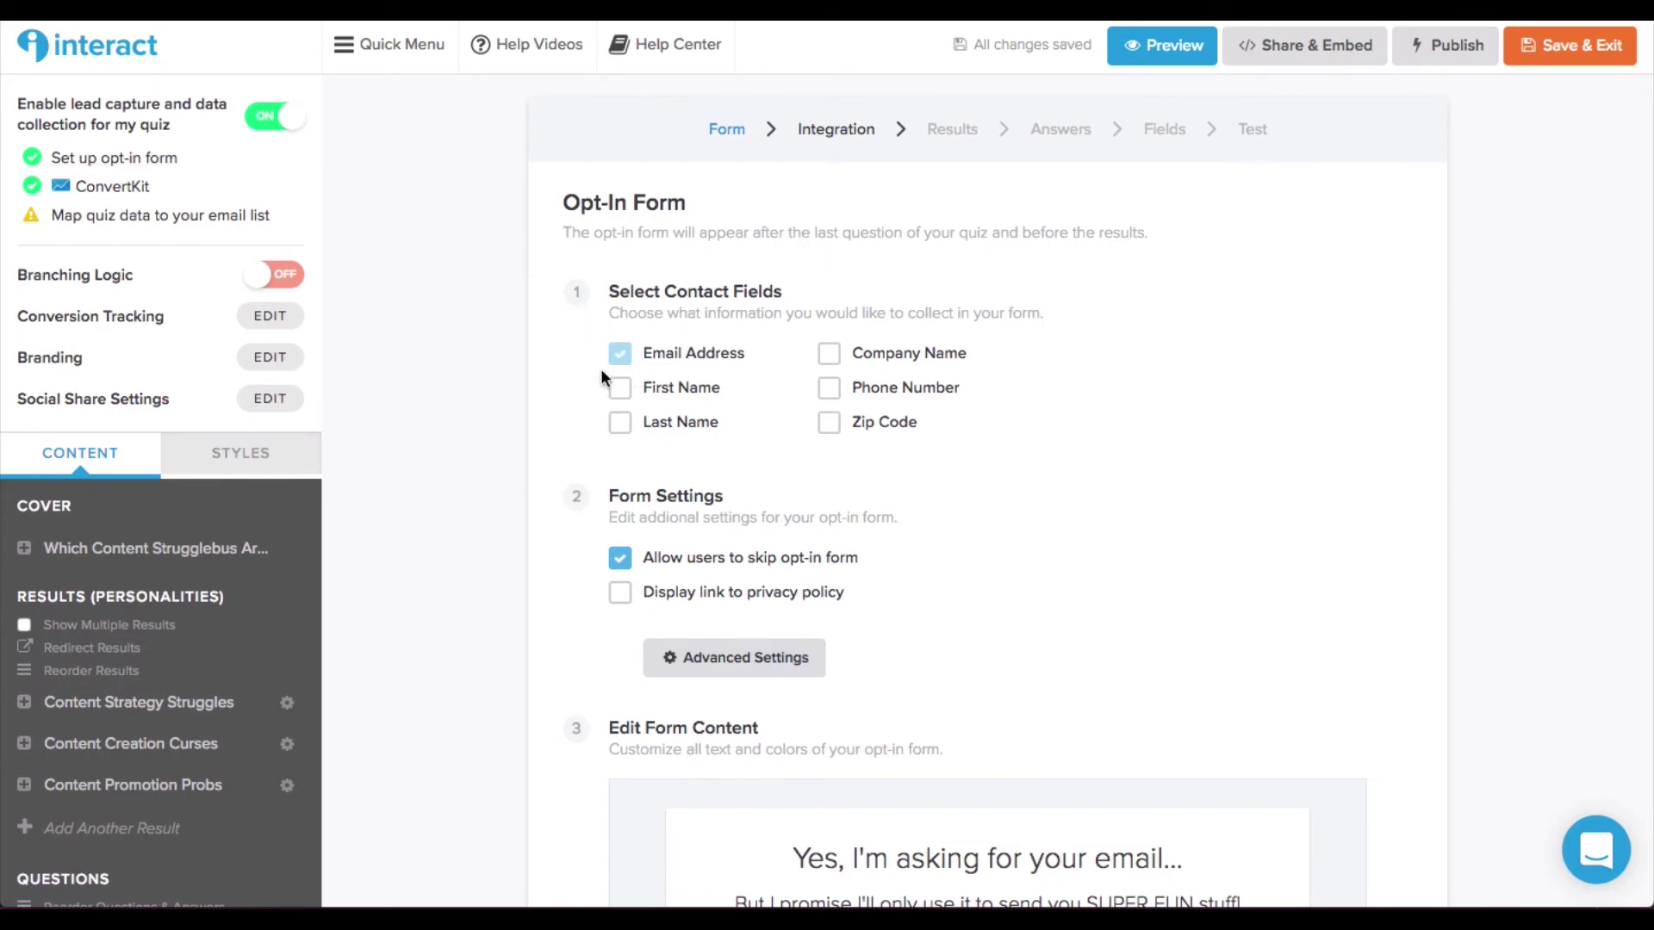
{"action": "scroll", "coordinate": [534, 585], "scroll_direction": "down", "scroll_amount": 3}
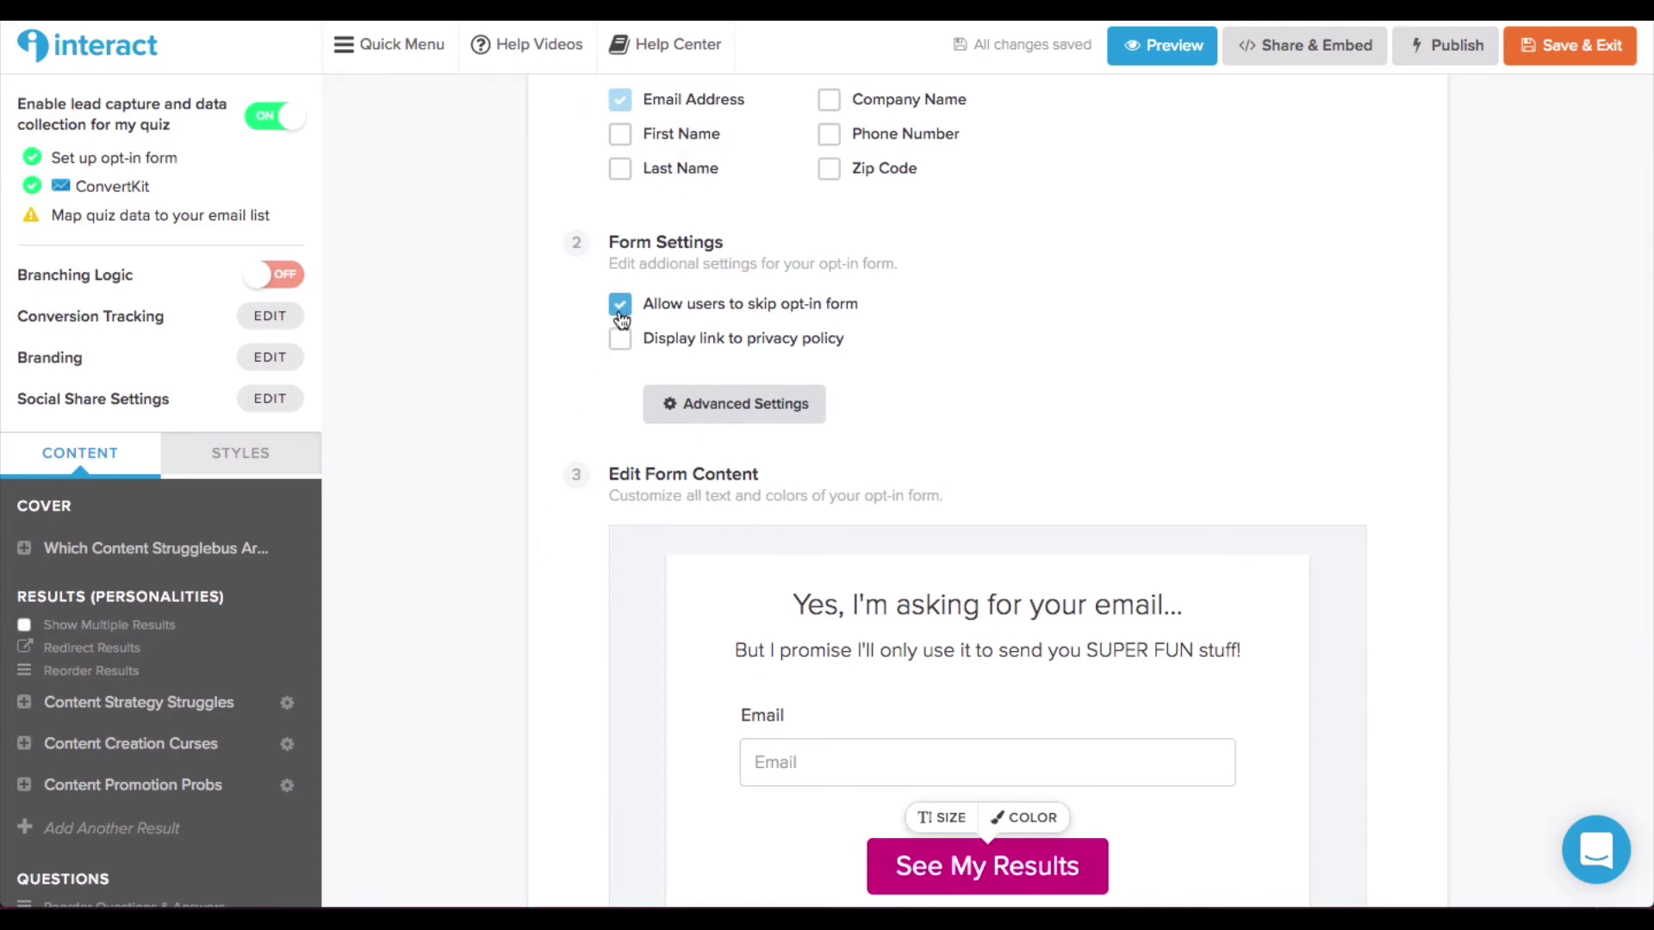
{"action": "scroll", "coordinate": [565, 515], "scroll_direction": "down", "scroll_amount": 3}
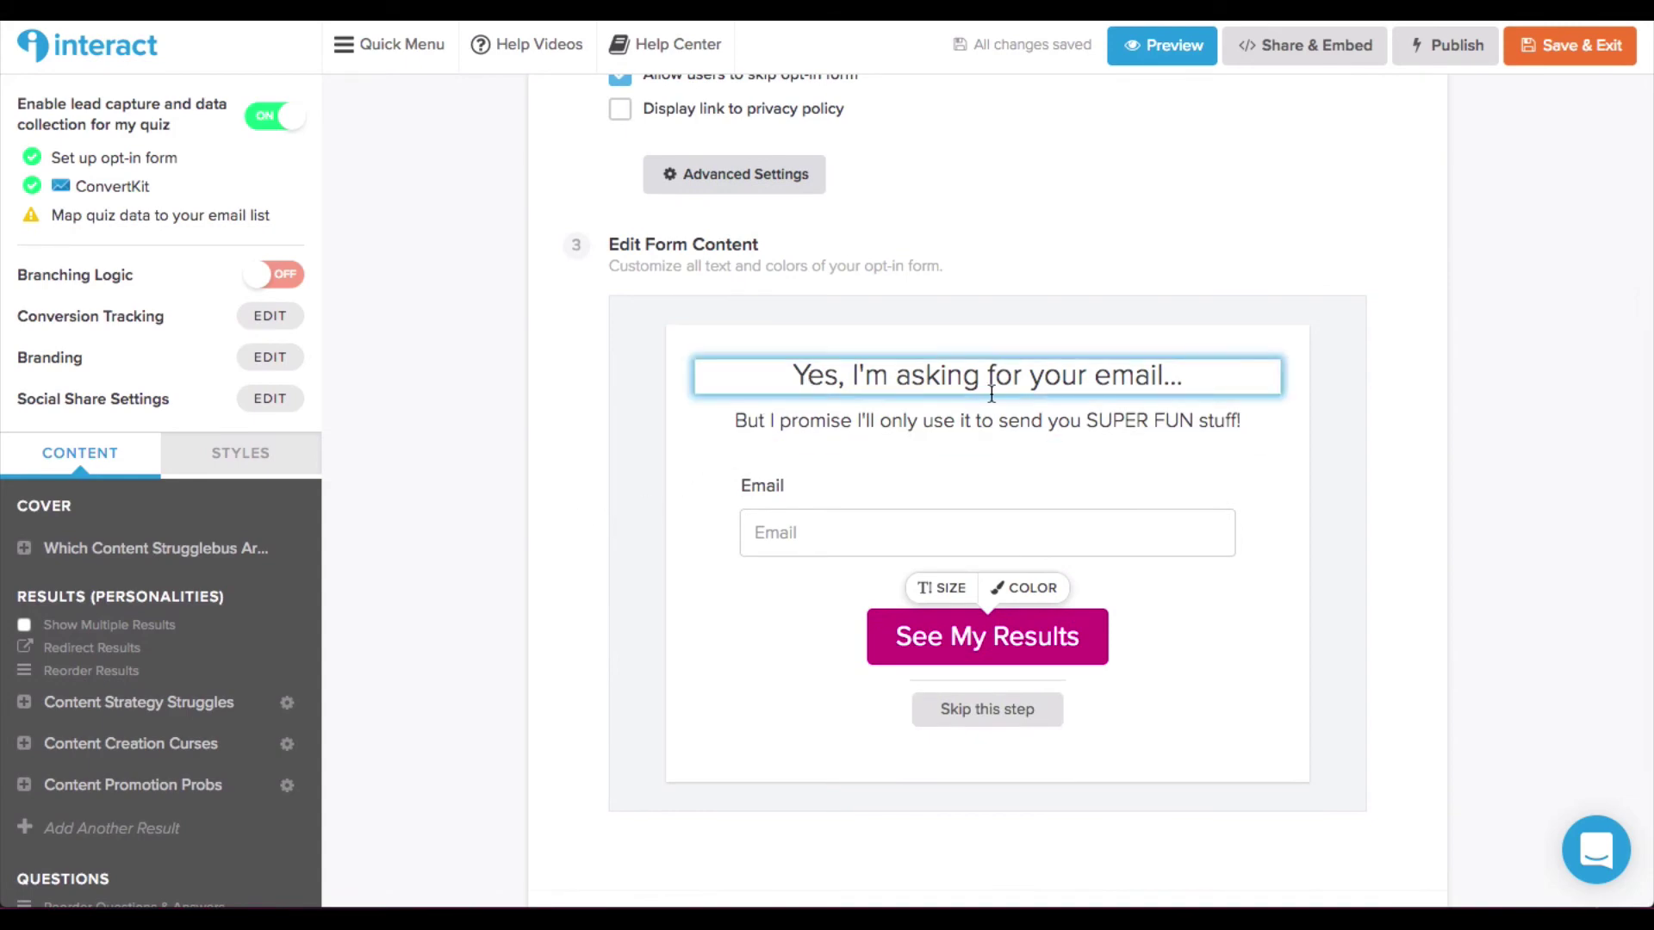
{"action": "scroll", "coordinate": [1149, 575], "scroll_direction": "down", "scroll_amount": 1}
{"action": "scroll", "coordinate": [1149, 584], "scroll_direction": "down", "scroll_amount": 1}
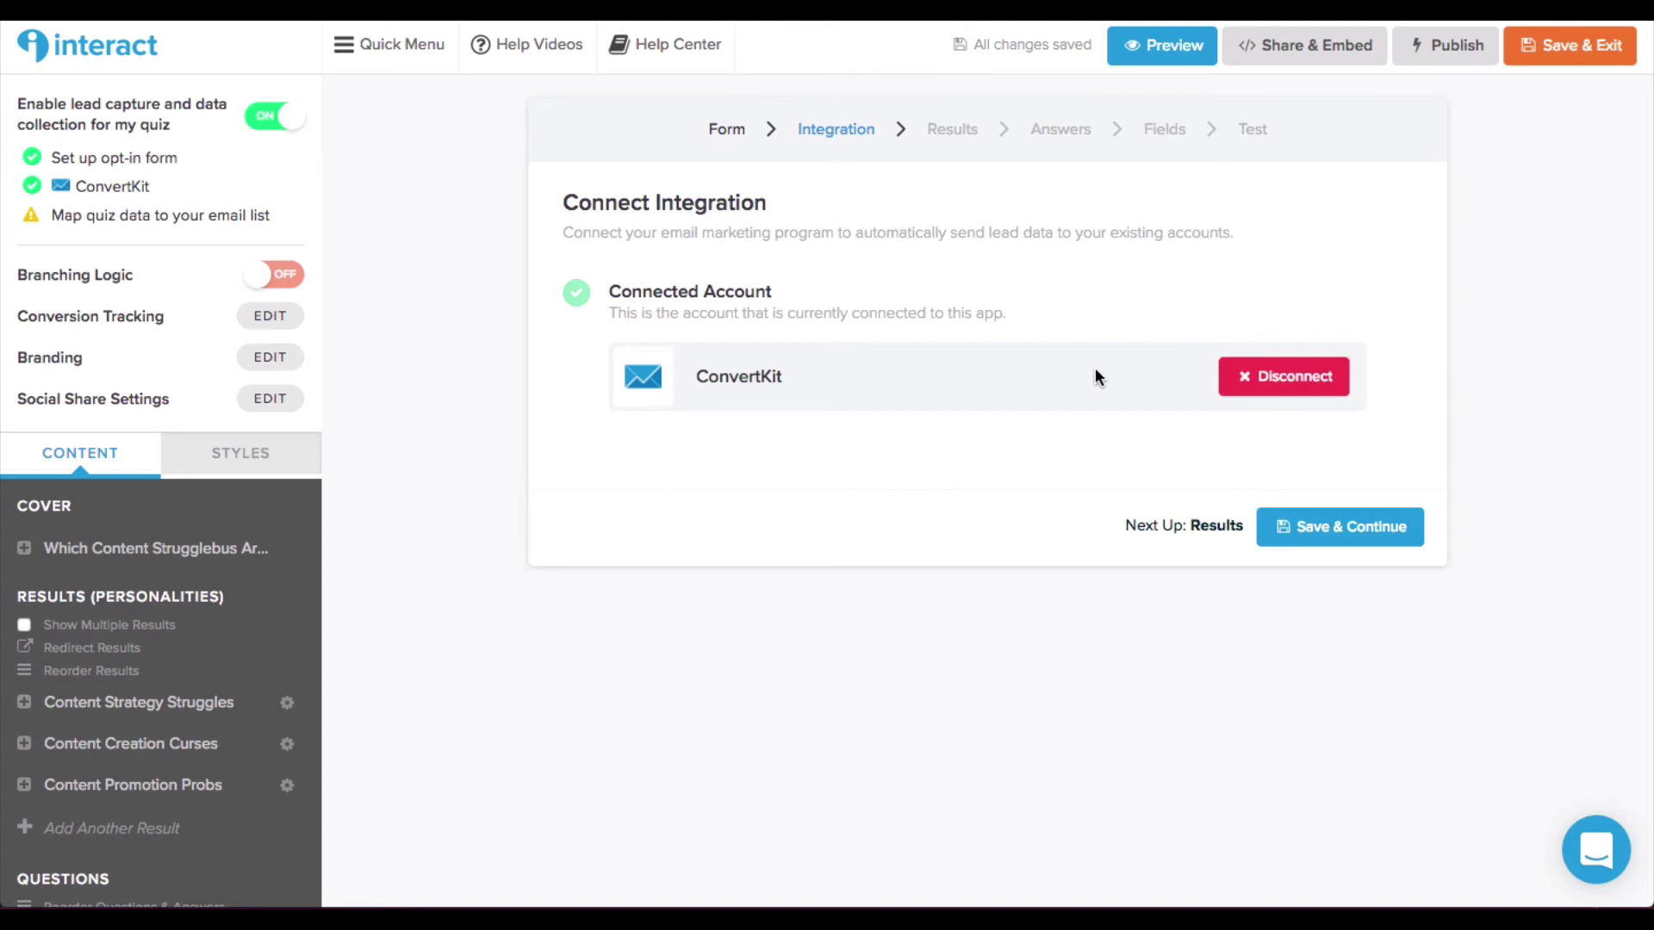
Accept the Results, Answers and Fields mappings to ConvertKit and open the Test Integration form.
{"action": "left_click", "coordinate": [1299, 519]}
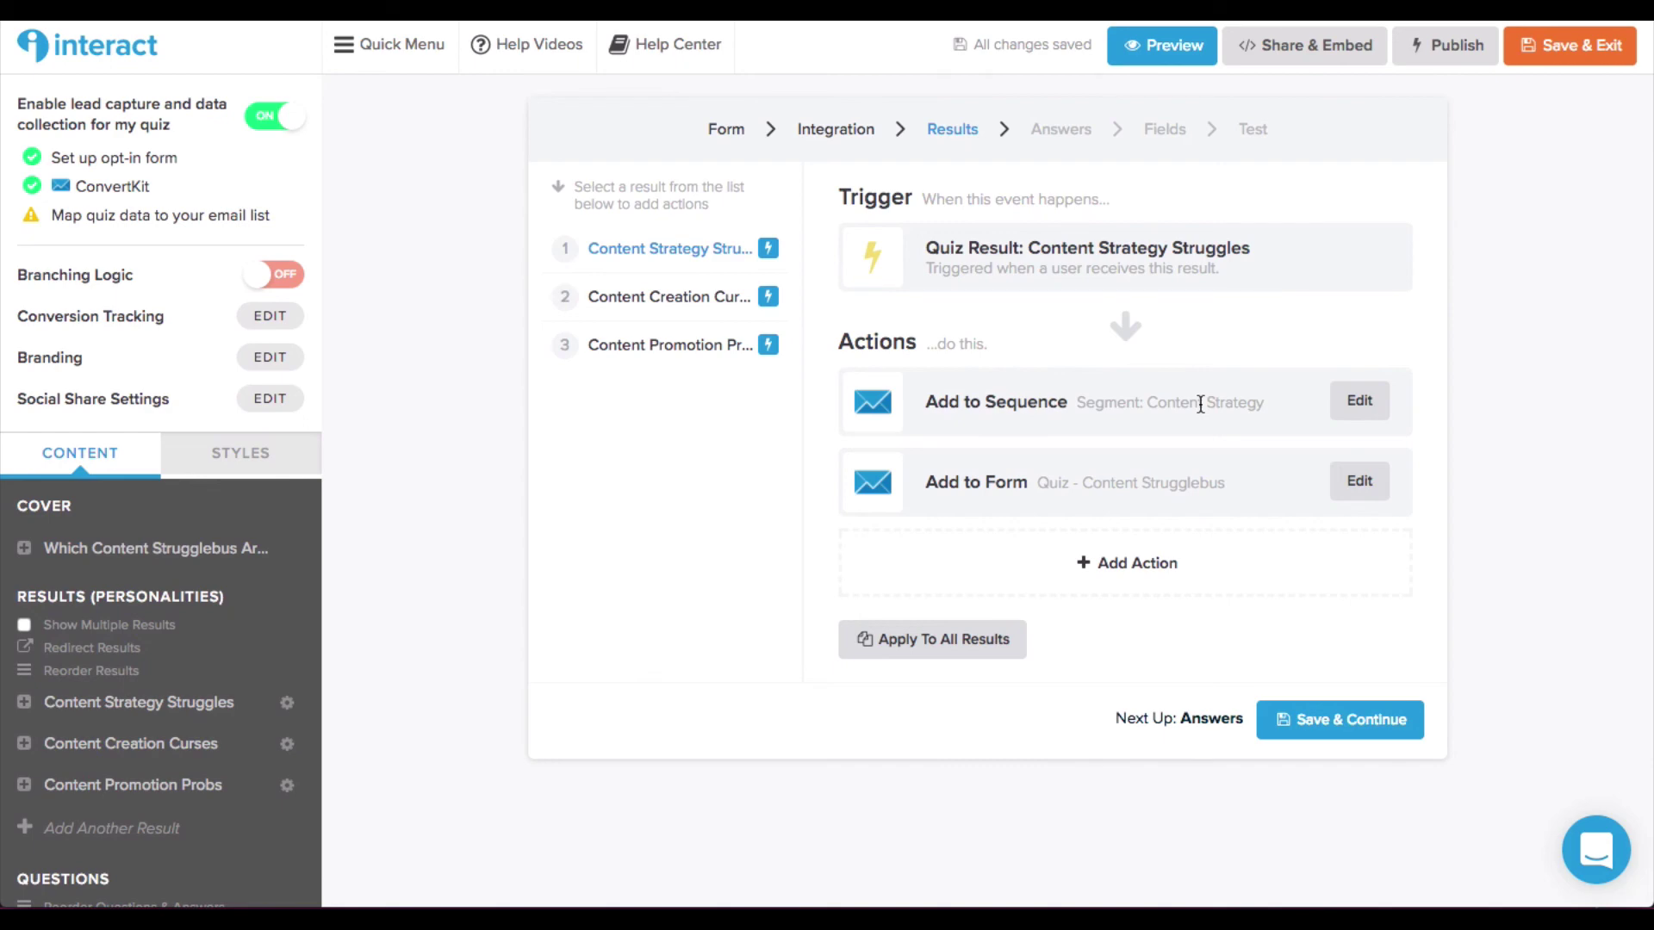
{"action": "left_click", "coordinate": [1358, 719]}
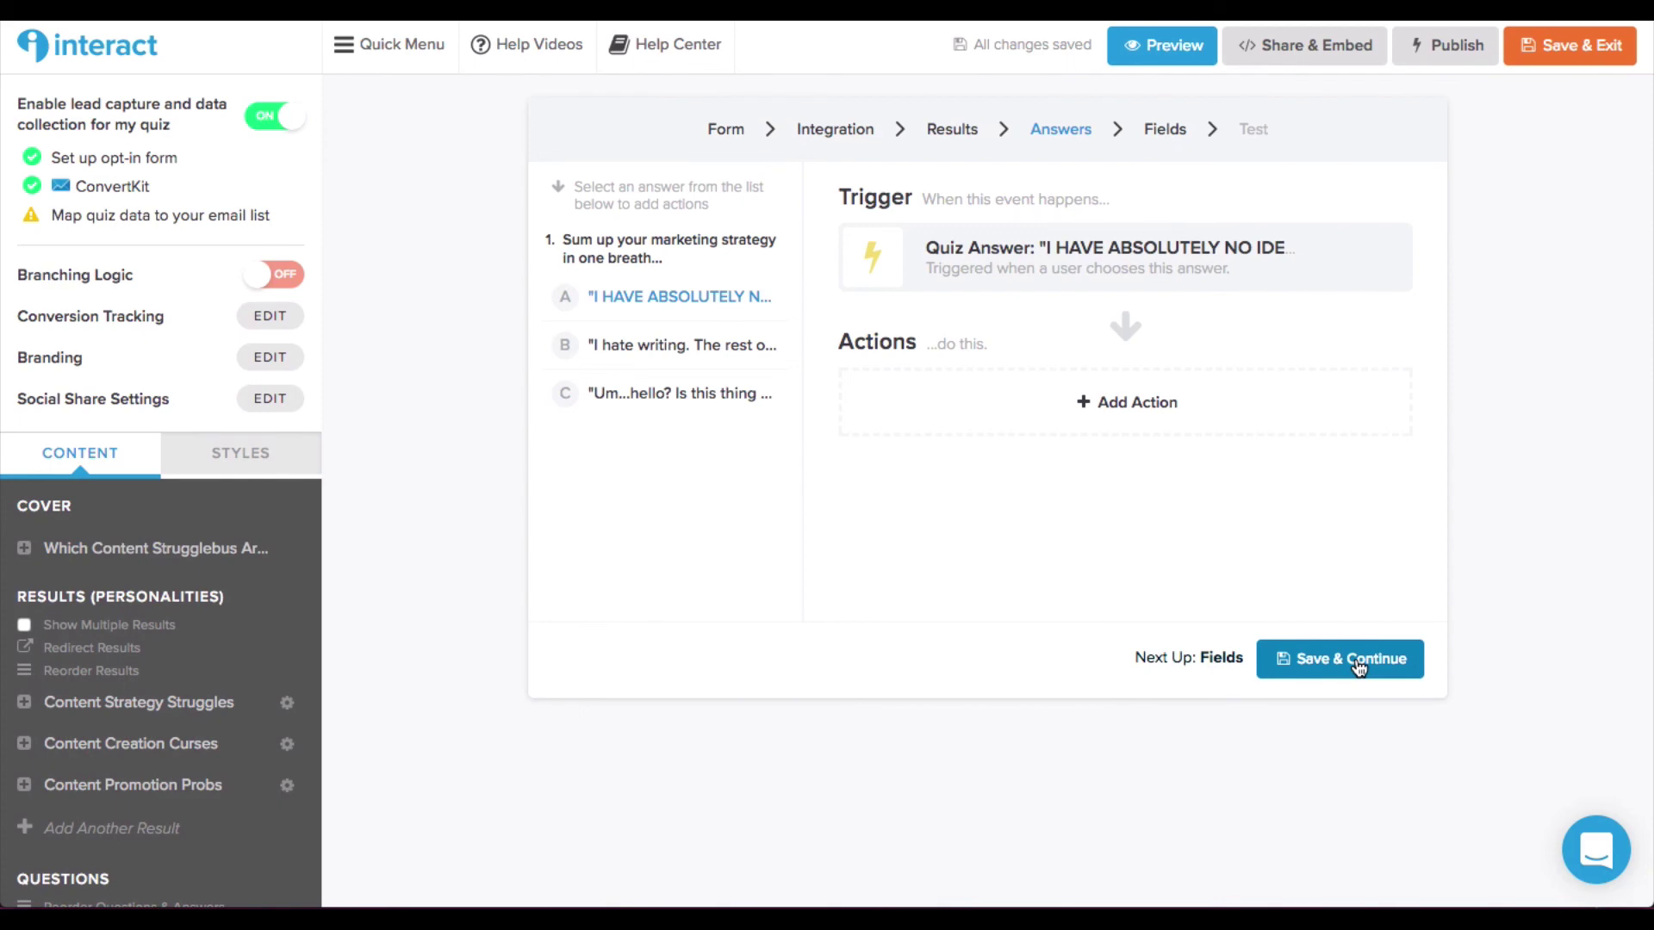
{"action": "left_click", "coordinate": [1357, 663]}
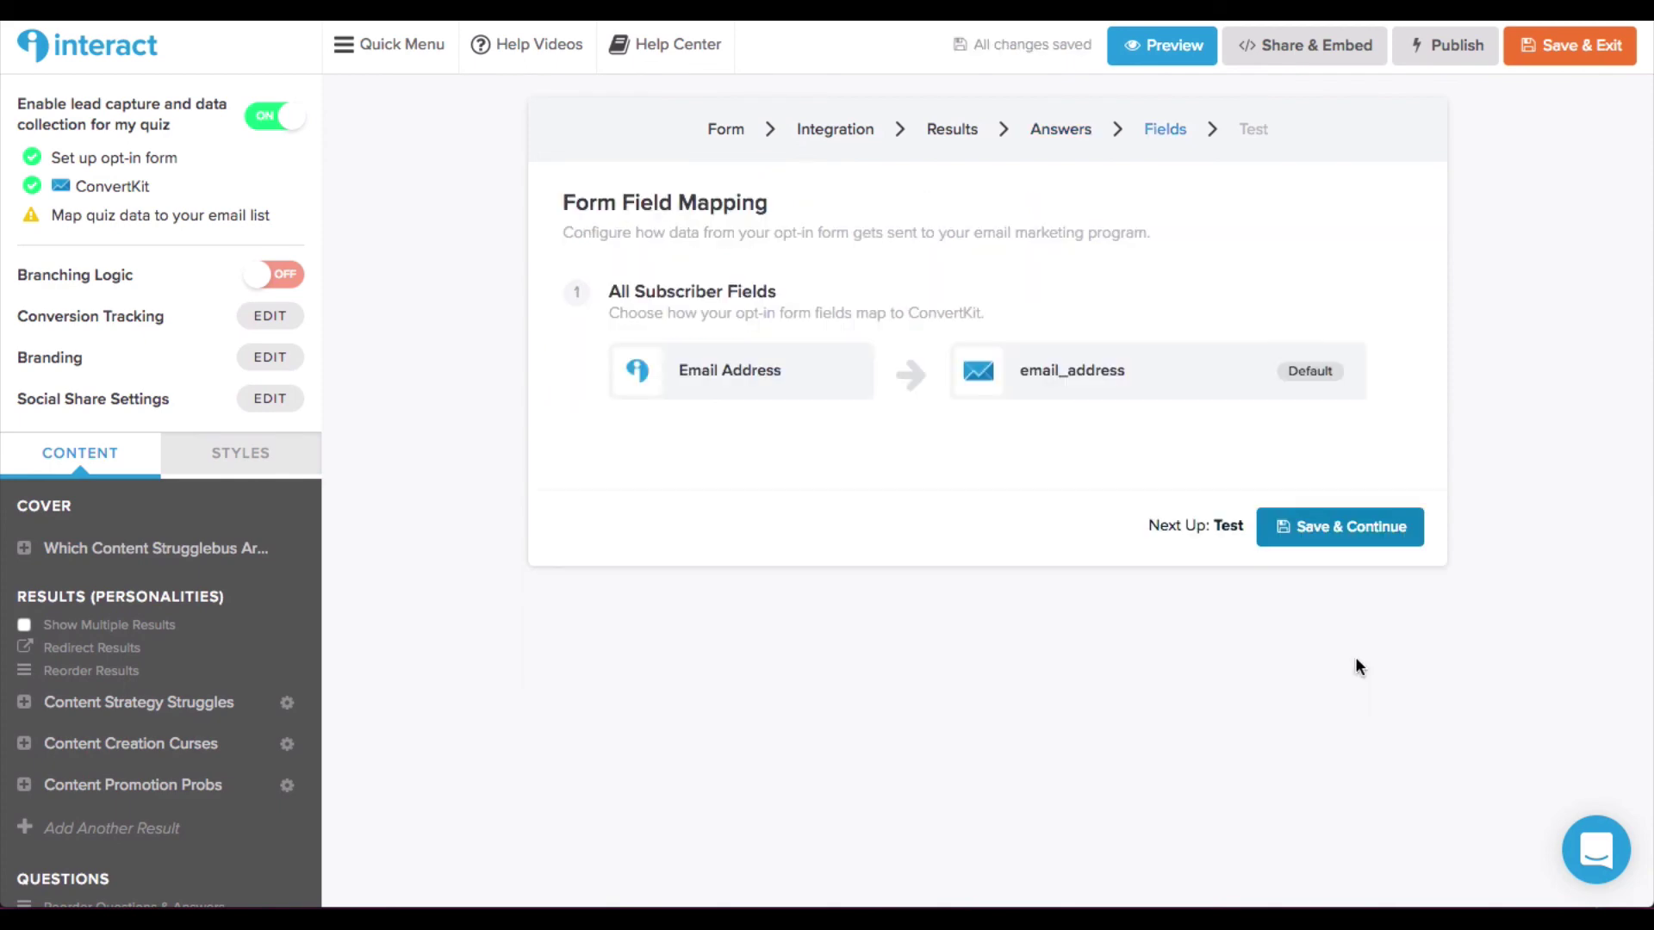
{"action": "left_click", "coordinate": [1357, 531]}
{"action": "left_click", "coordinate": [699, 376]}
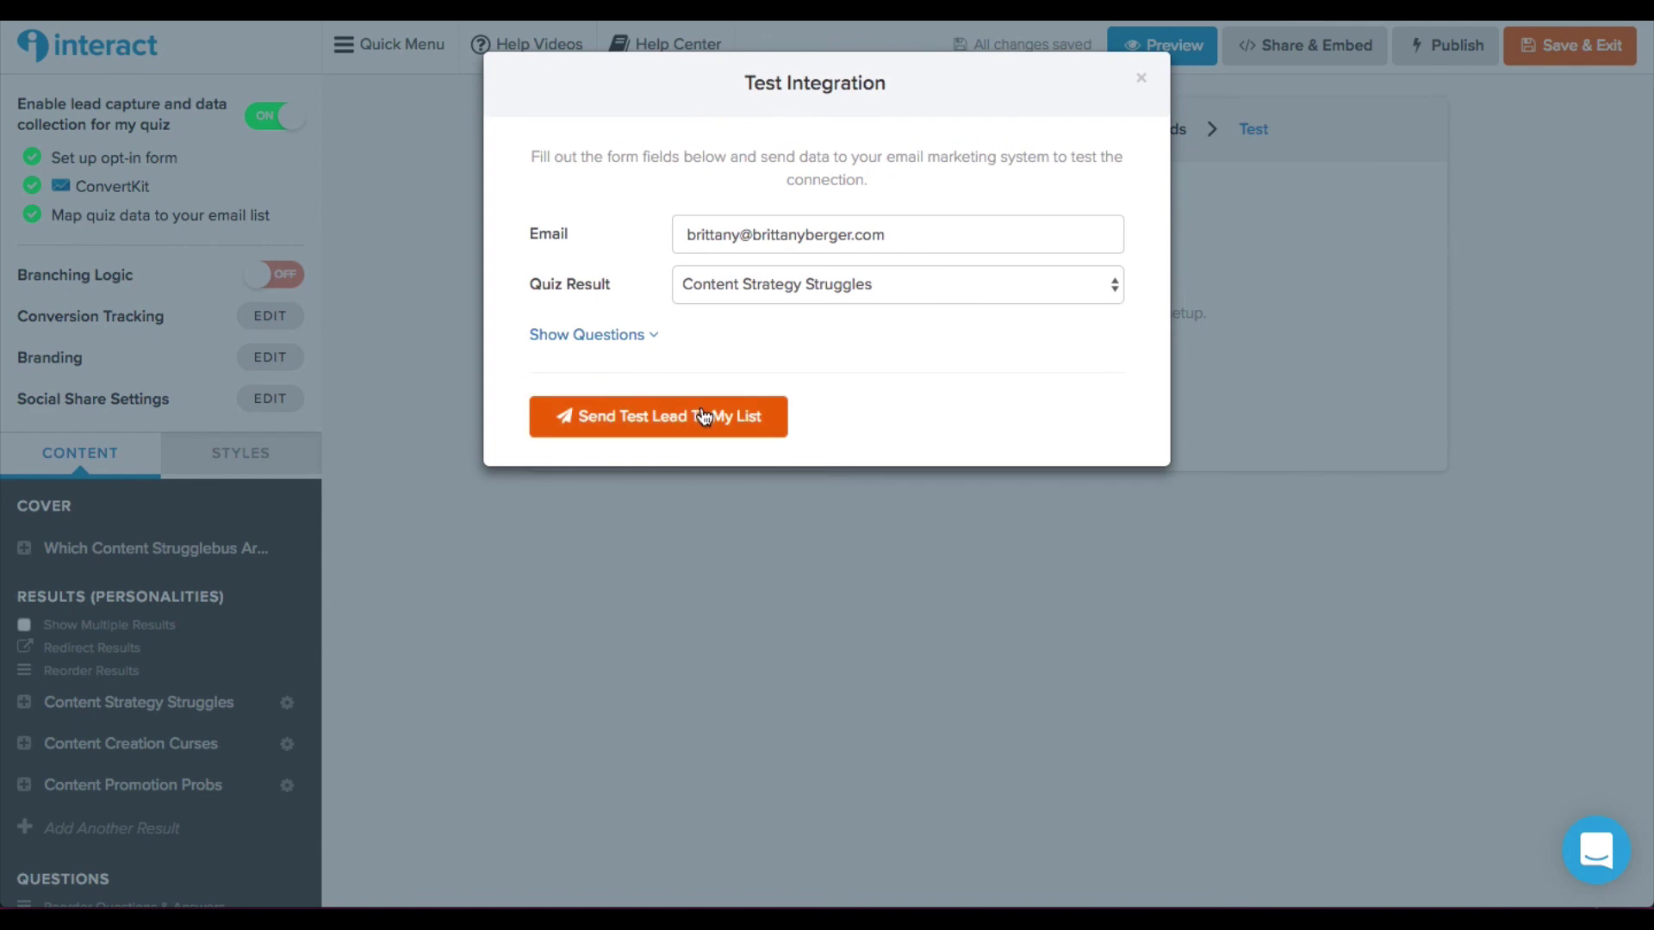
Send a test lead to the ConvertKit list and close the Test Integration dialog.
{"action": "left_click", "coordinate": [700, 406]}
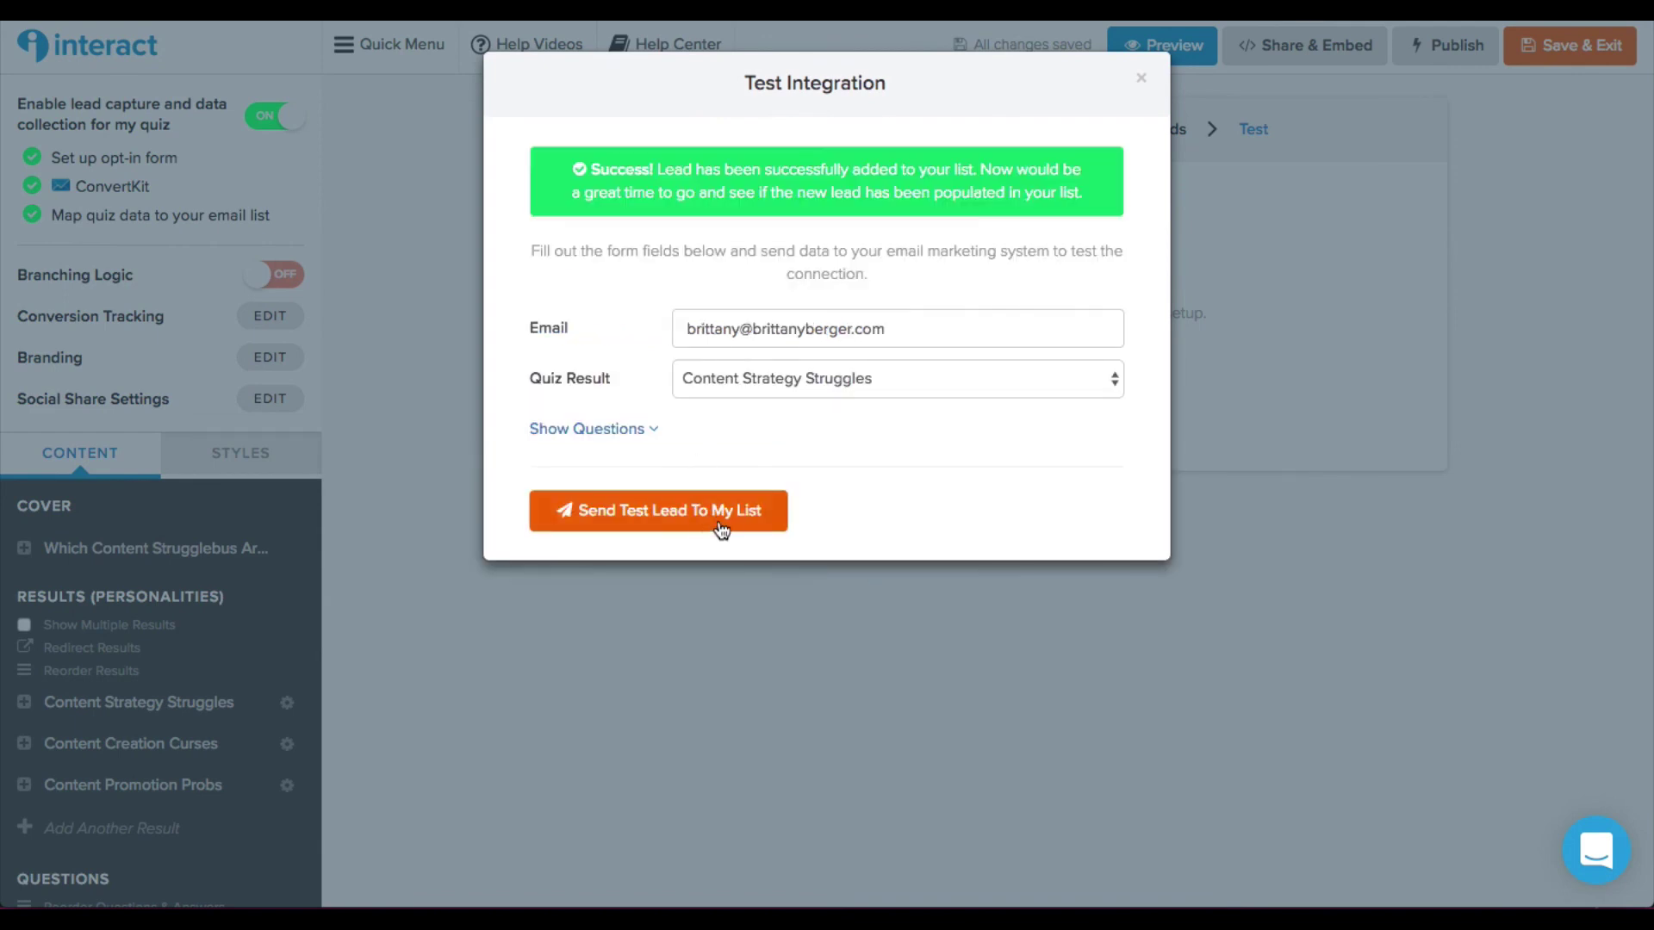
{"action": "left_click", "coordinate": [1141, 78]}
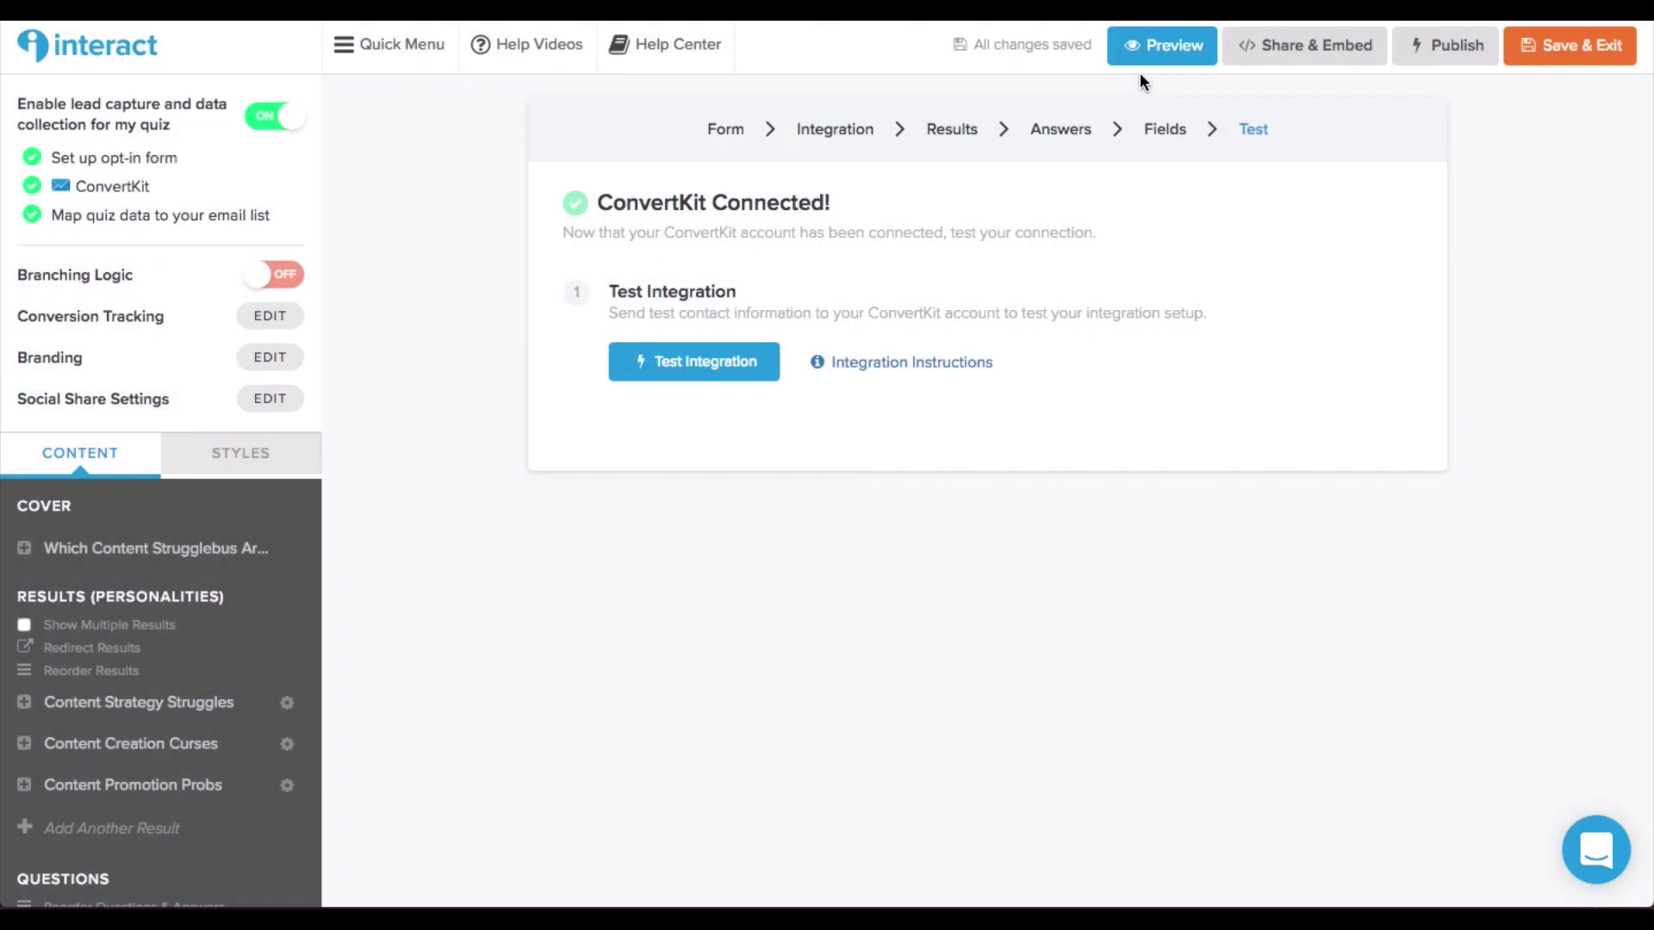